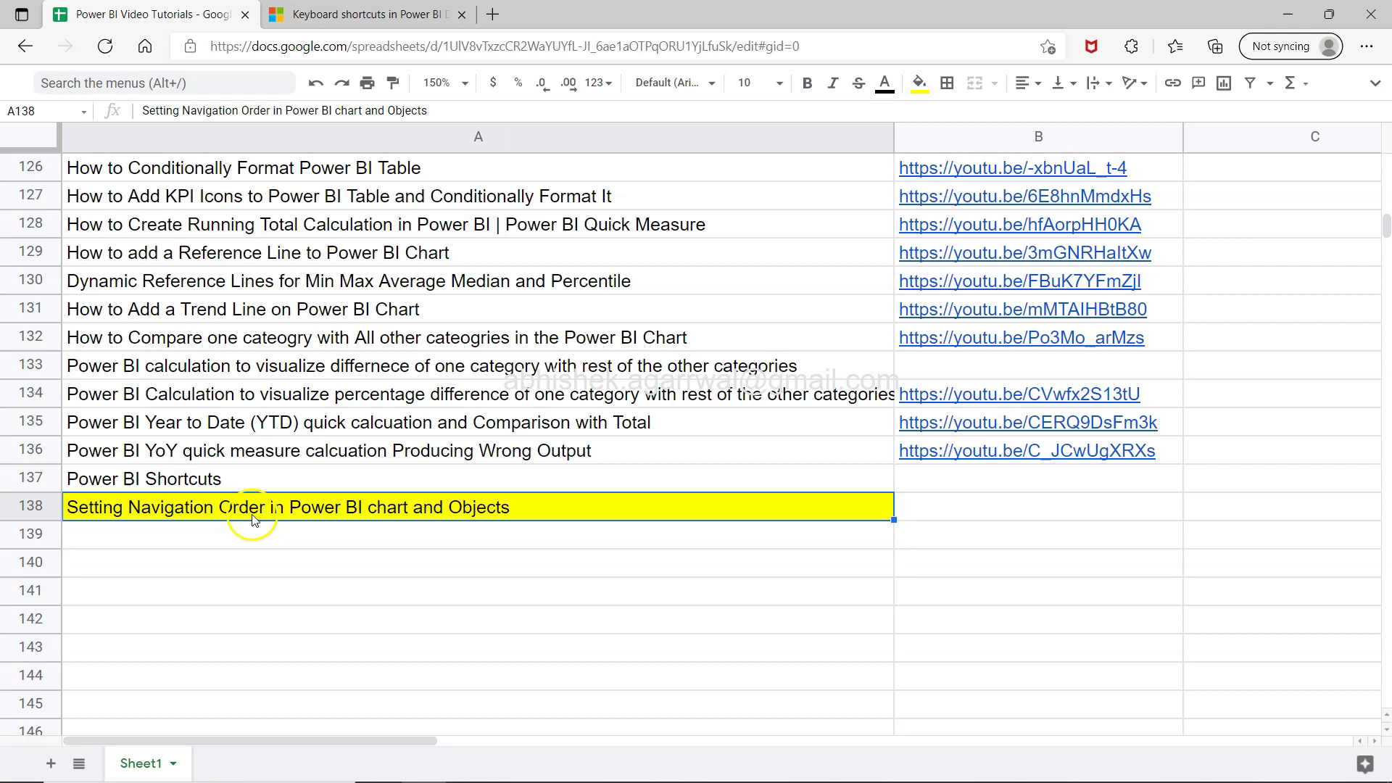
# Back in Power BI Page 6, select the Sales by Sub-Category chart and Year slicer, then shift focus back to the chart
pyautogui.click(299, 521)
pyautogui.click(355, 512)
pyautogui.hotkey('alt', 'Tab')
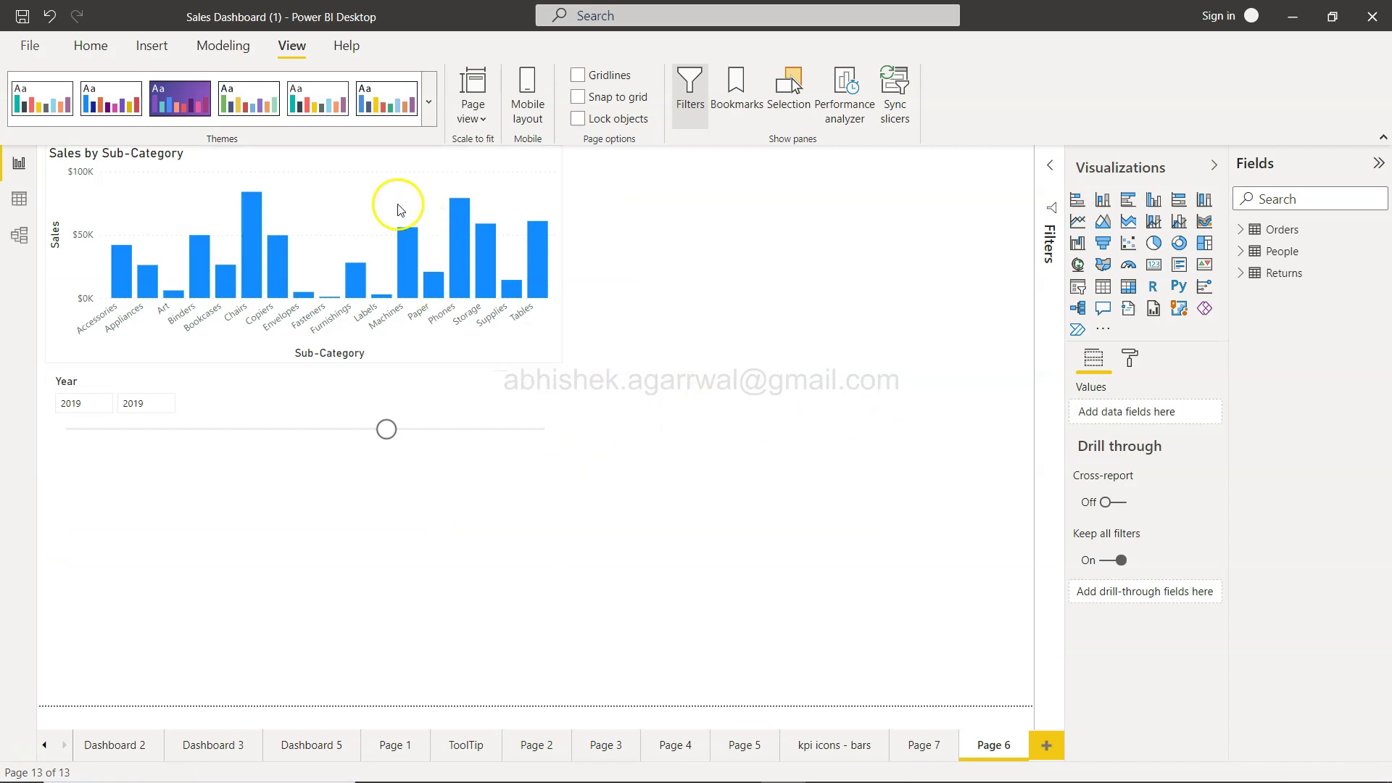
pyautogui.click(347, 173)
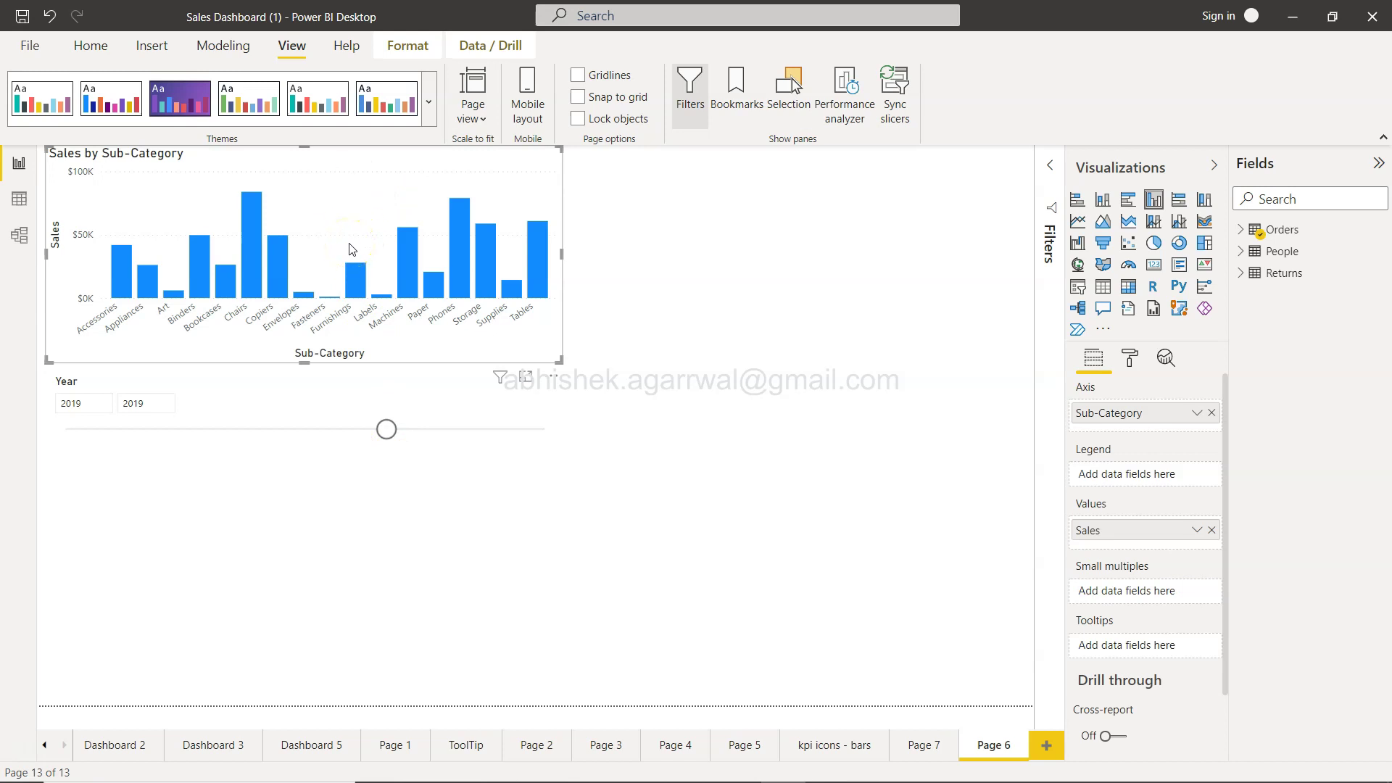
pyautogui.click(355, 434)
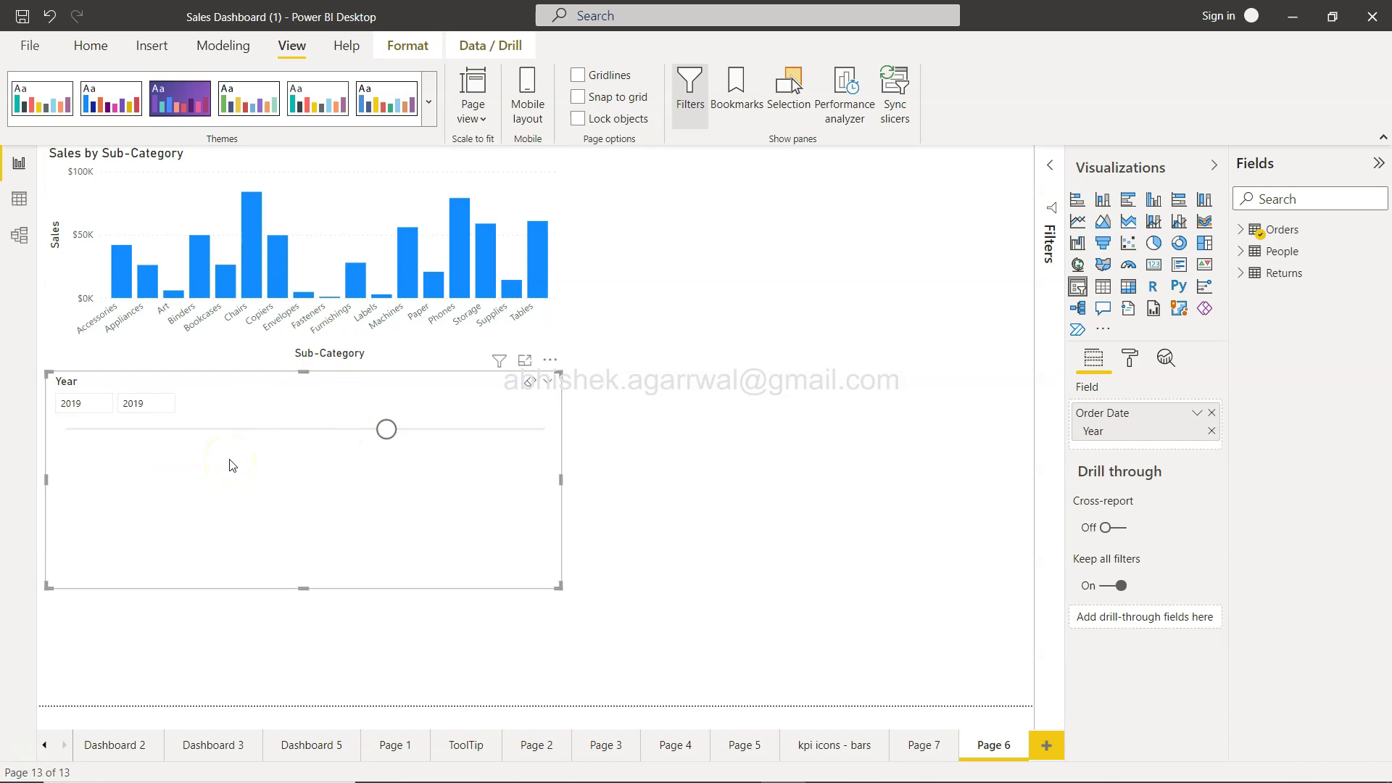
pyautogui.hotkey('shift', 'Tab')
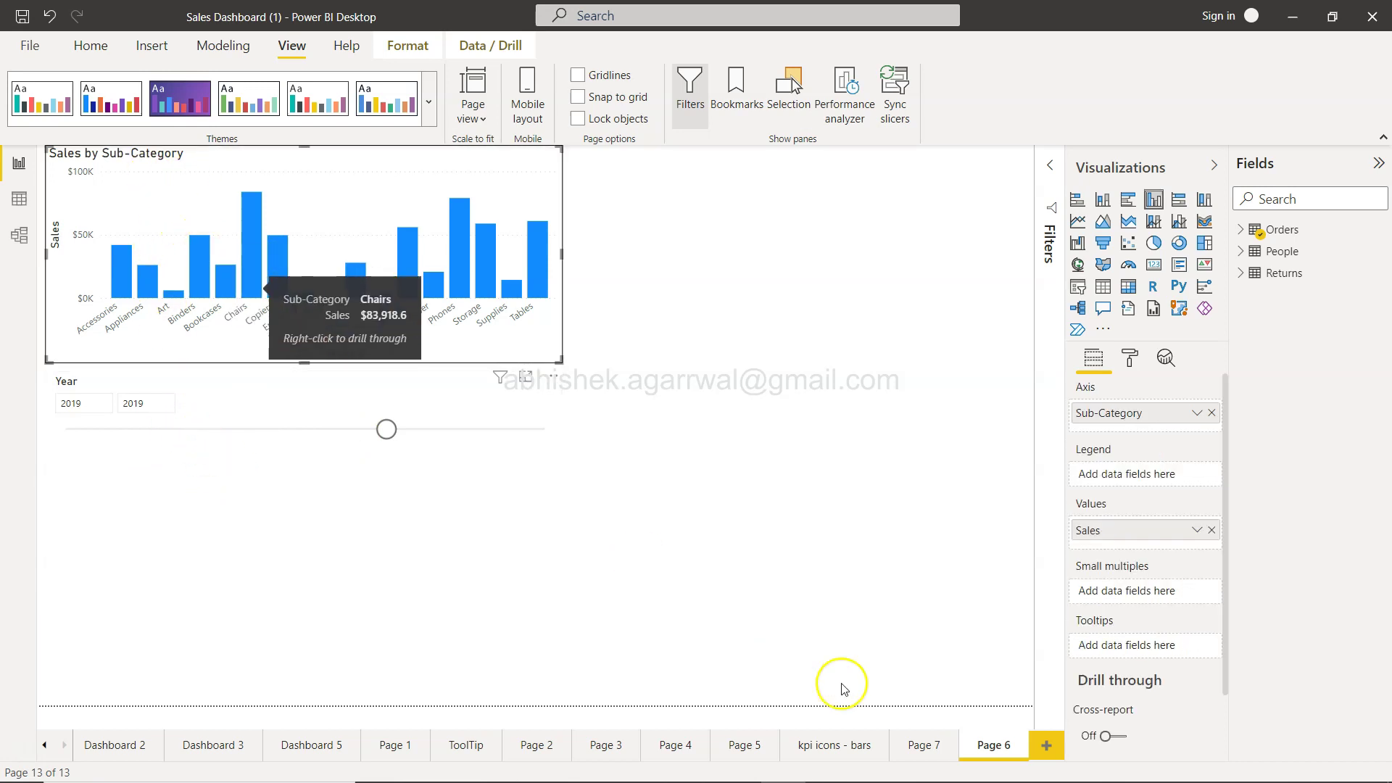
# Add a new slicer using the Orders table's Category field
pyautogui.click(805, 513)
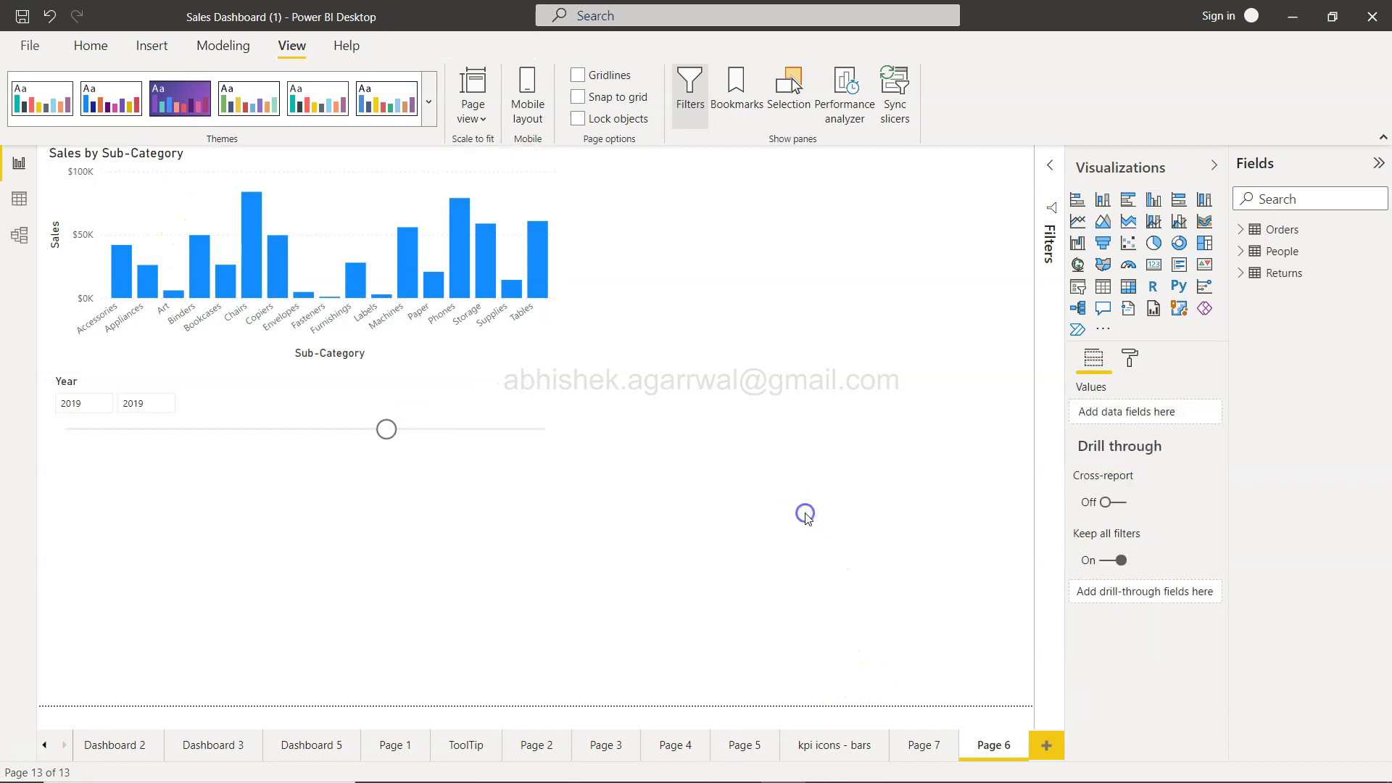
pyautogui.click(1077, 287)
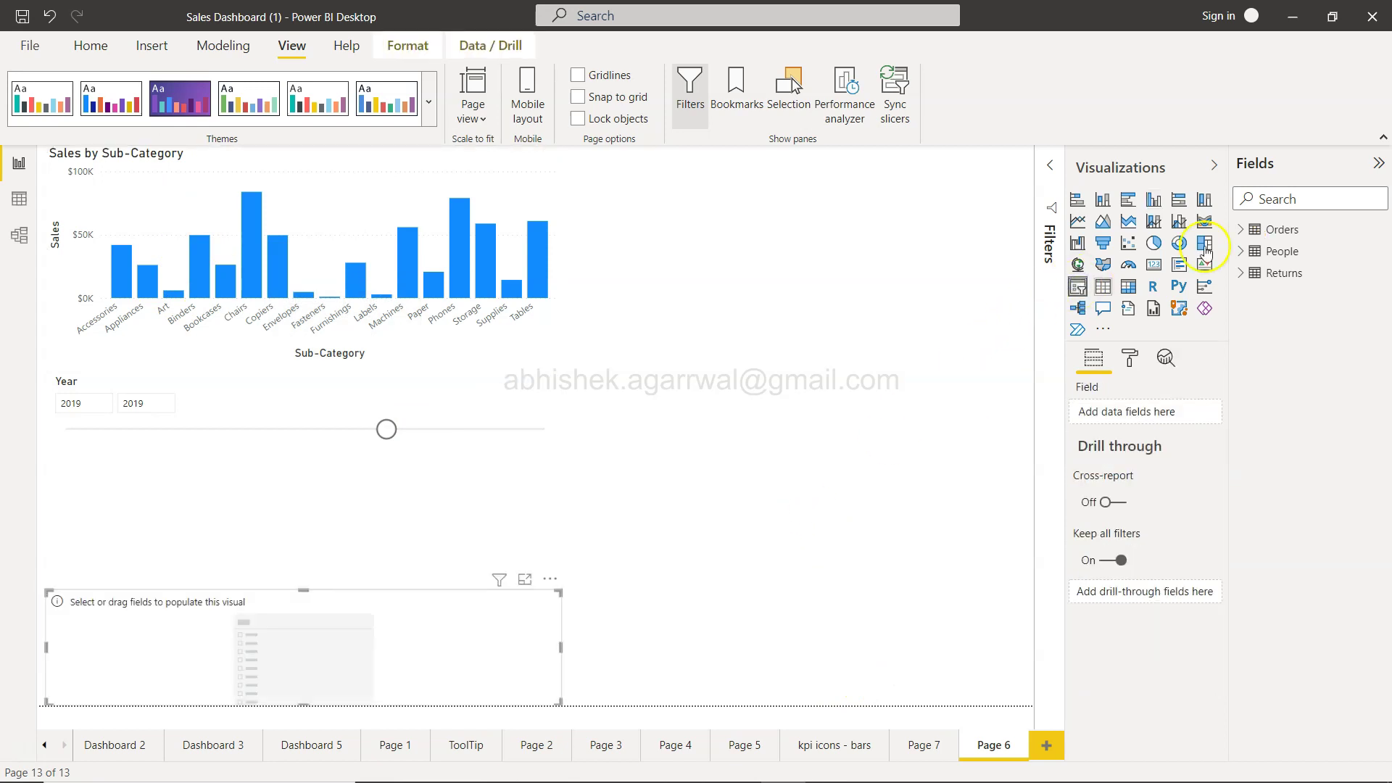
pyautogui.click(1245, 234)
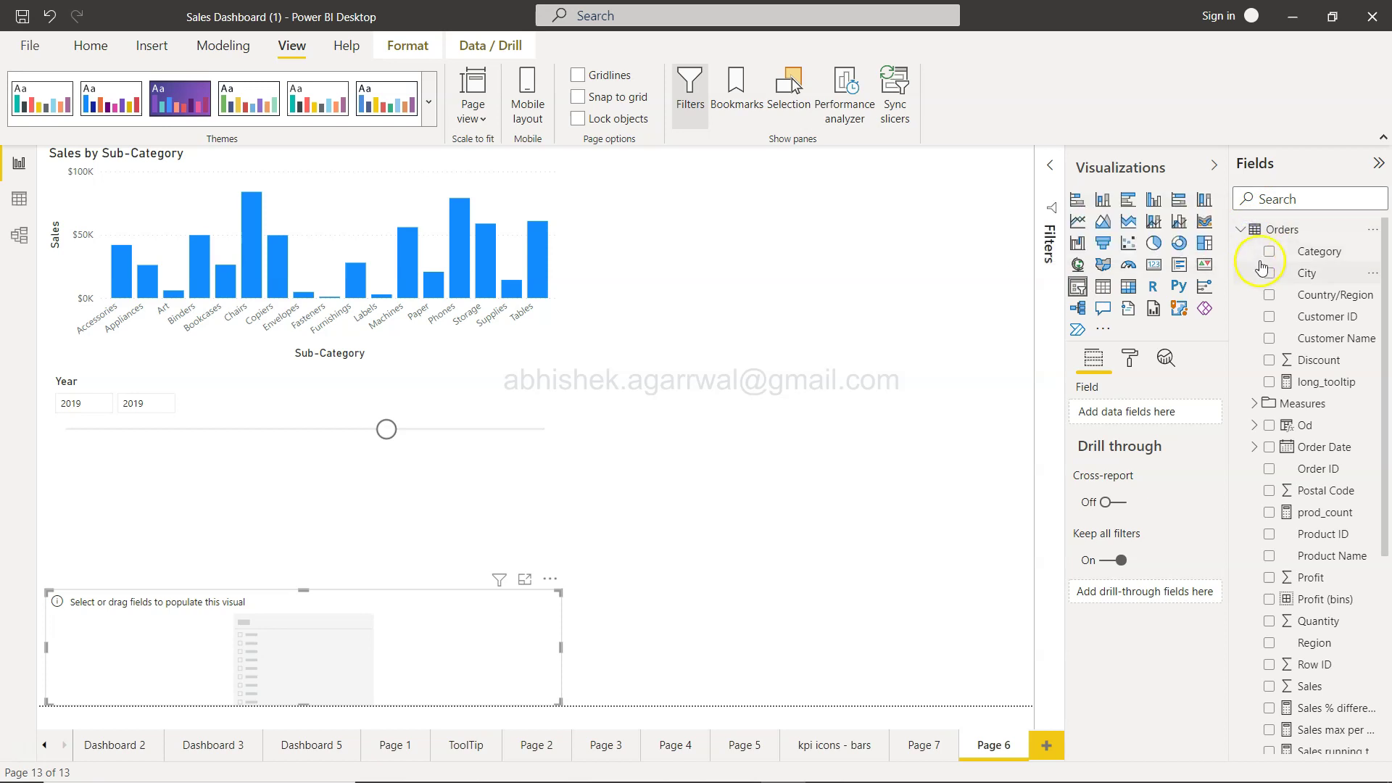
pyautogui.click(1269, 252)
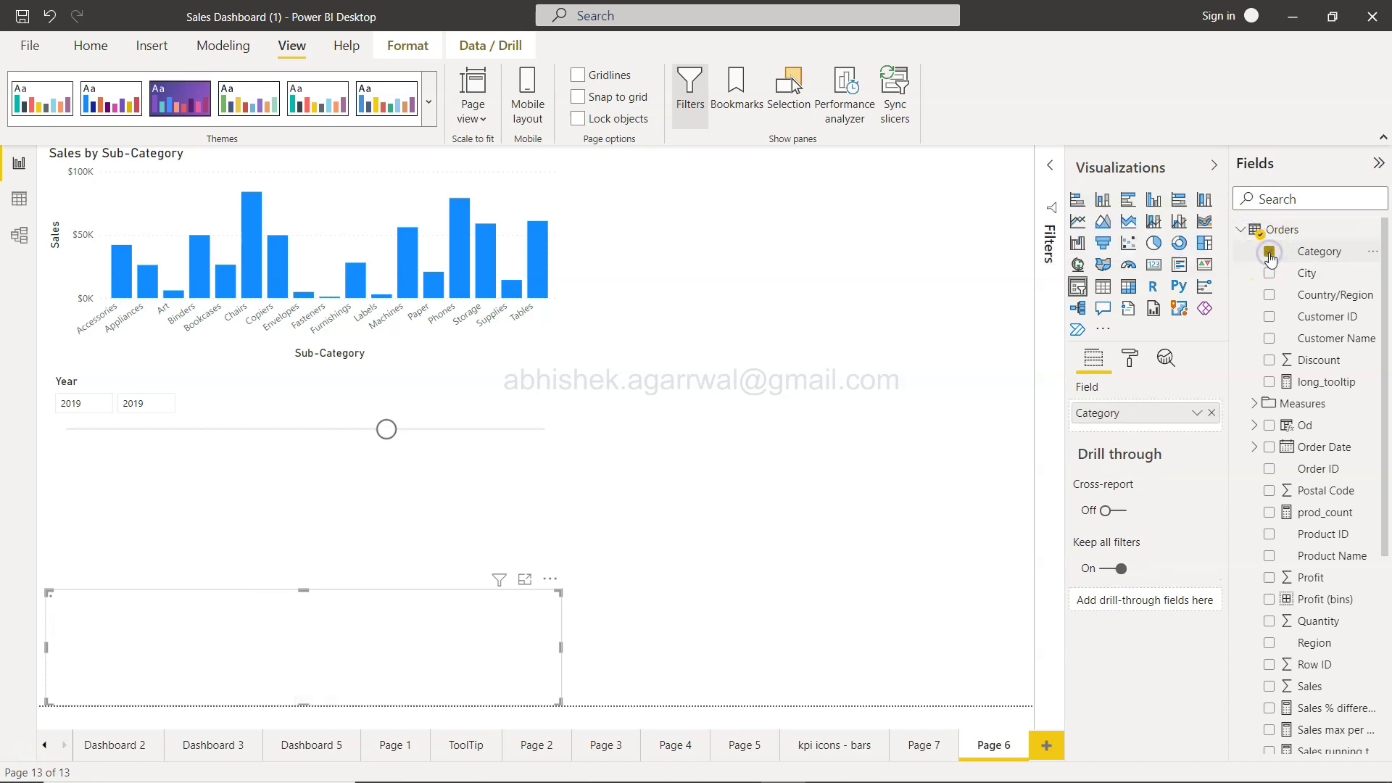
pyautogui.click(809, 537)
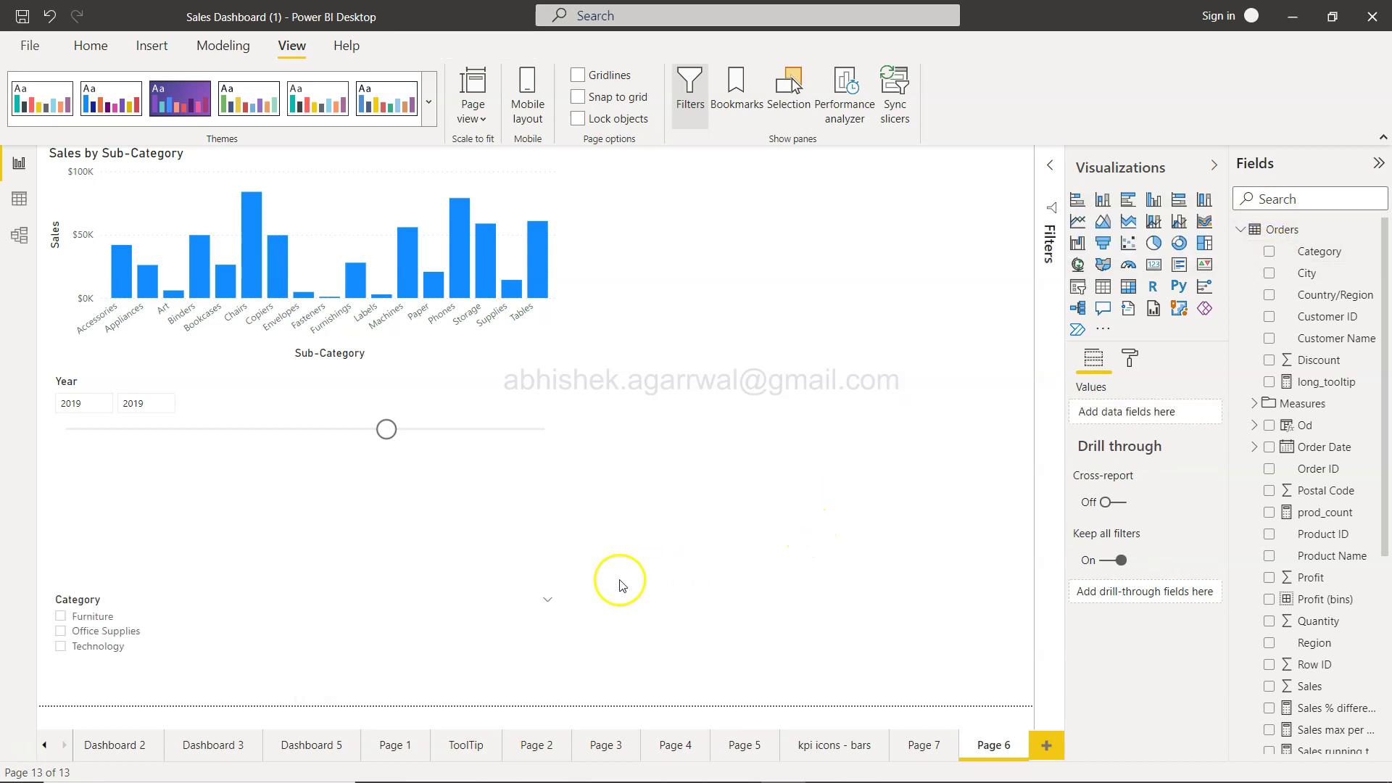
# Select the Year slicer and cycle focus back and forth between the visuals with Tab and Shift+Tab
pyautogui.click(456, 623)
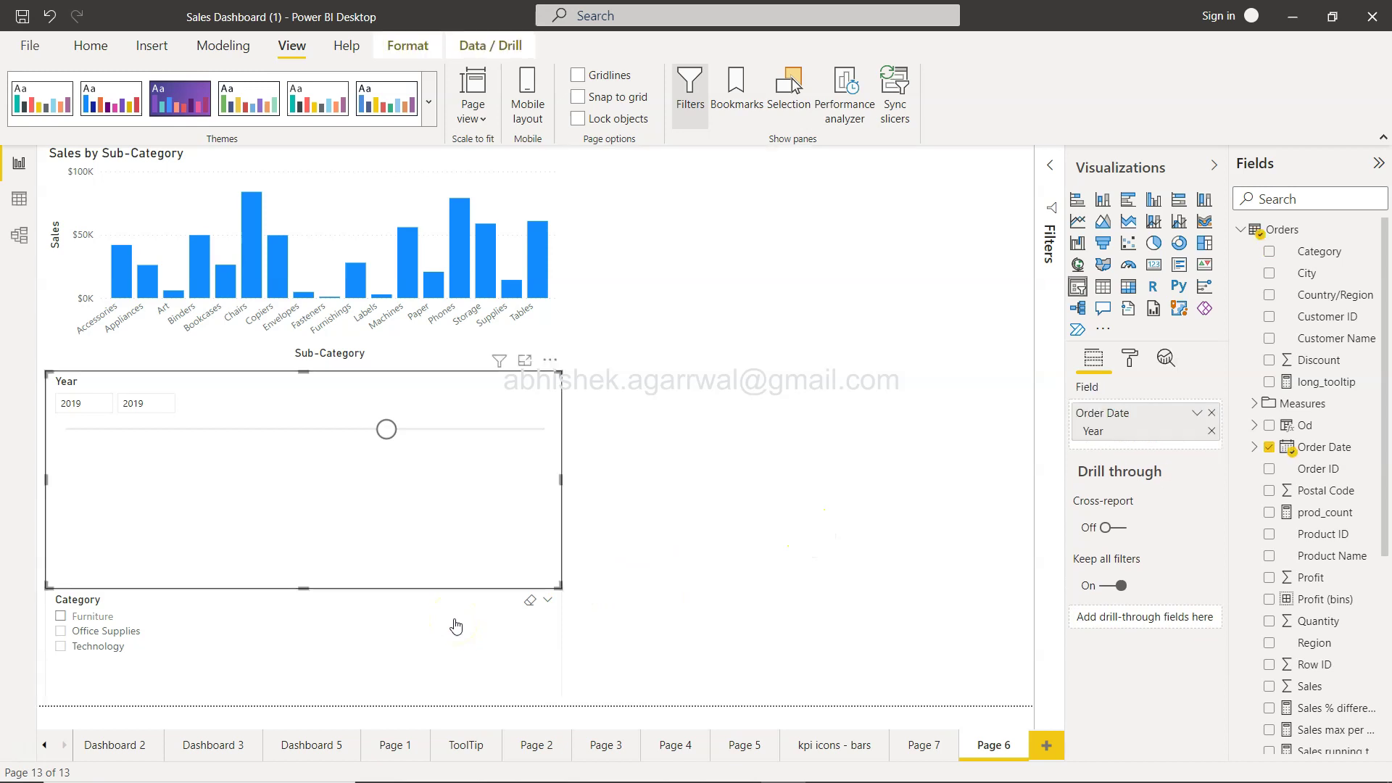
pyautogui.hotkey('shift', 'Tab')
pyautogui.press('Tab')
pyautogui.hotkey('shift', 'Tab')
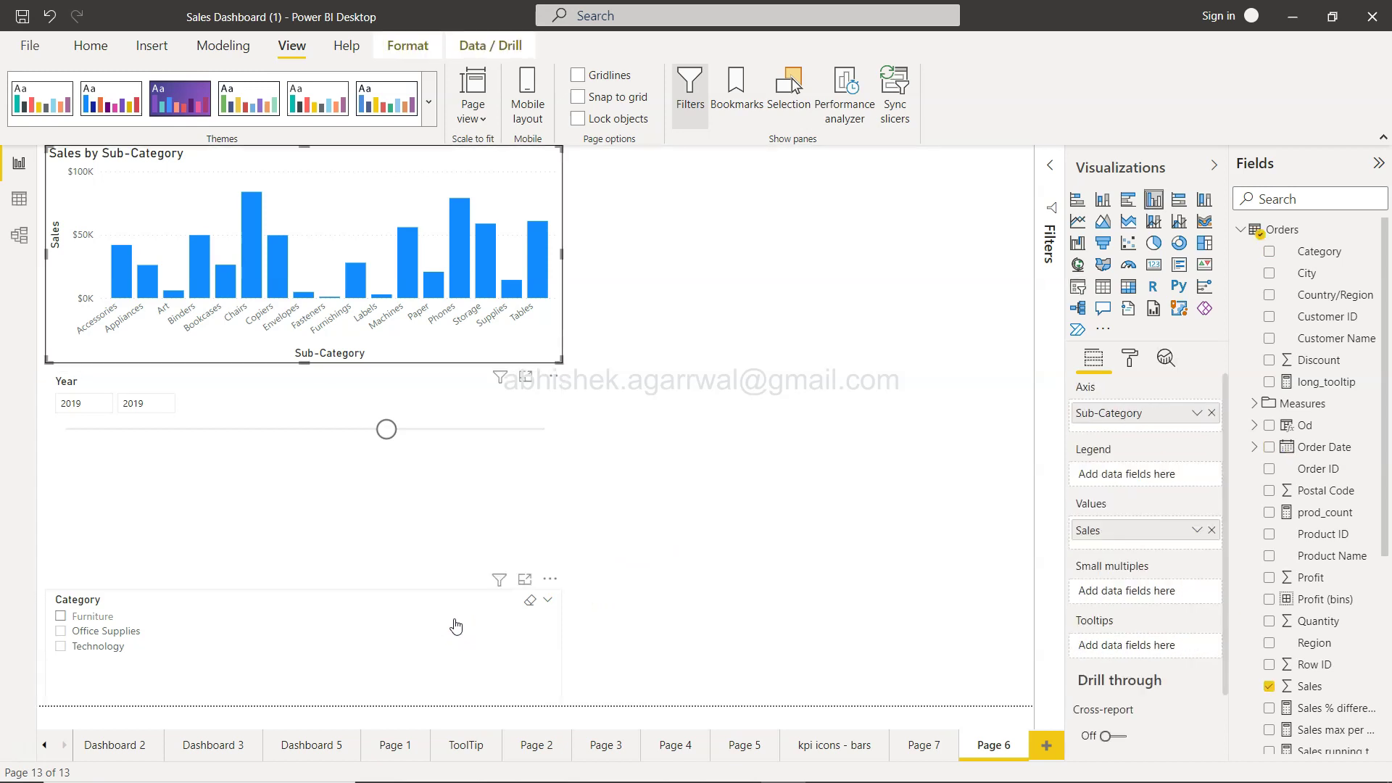
pyautogui.press('Tab')
pyautogui.hotkey('shift', 'Tab')
pyautogui.press('Tab')
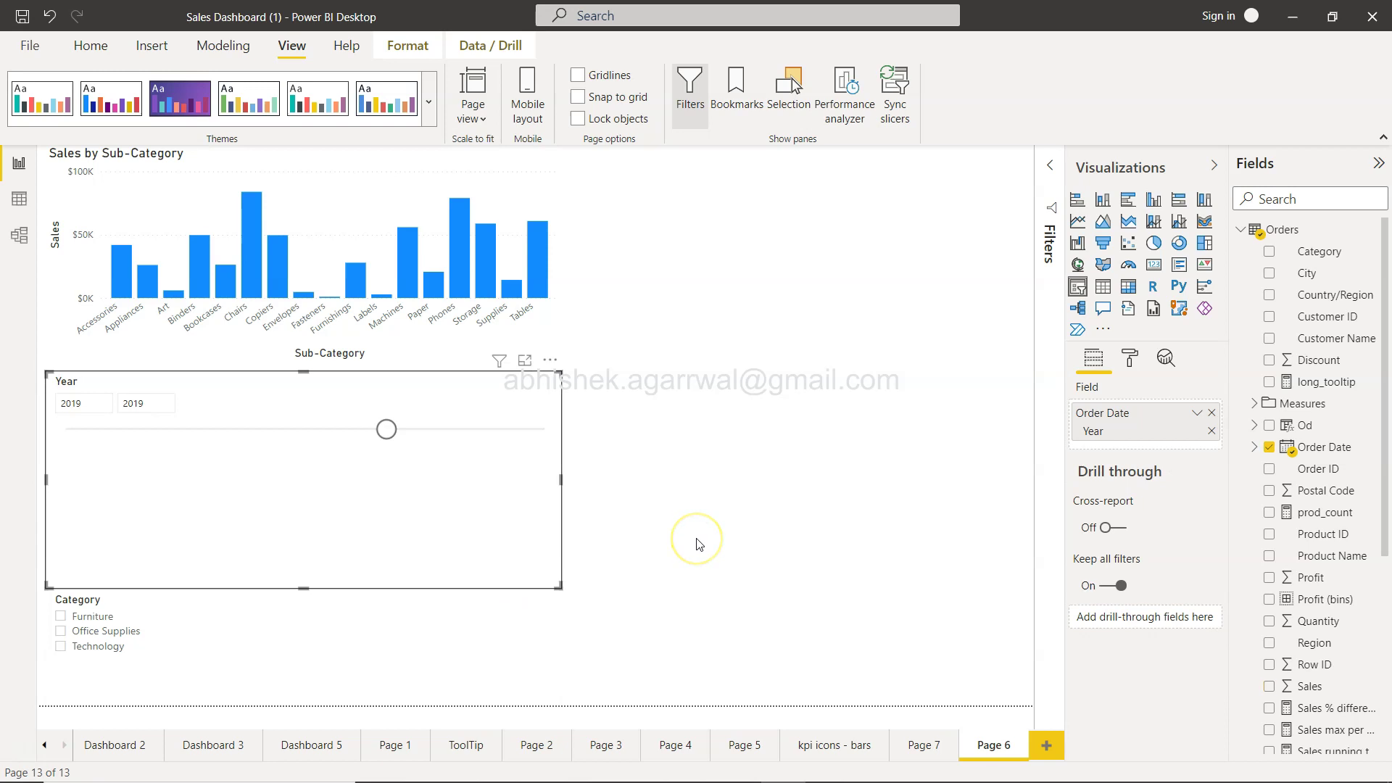
pyautogui.hotkey('shift', 'Tab')
pyautogui.press('Tab')
pyautogui.hotkey('shift', 'Tab')
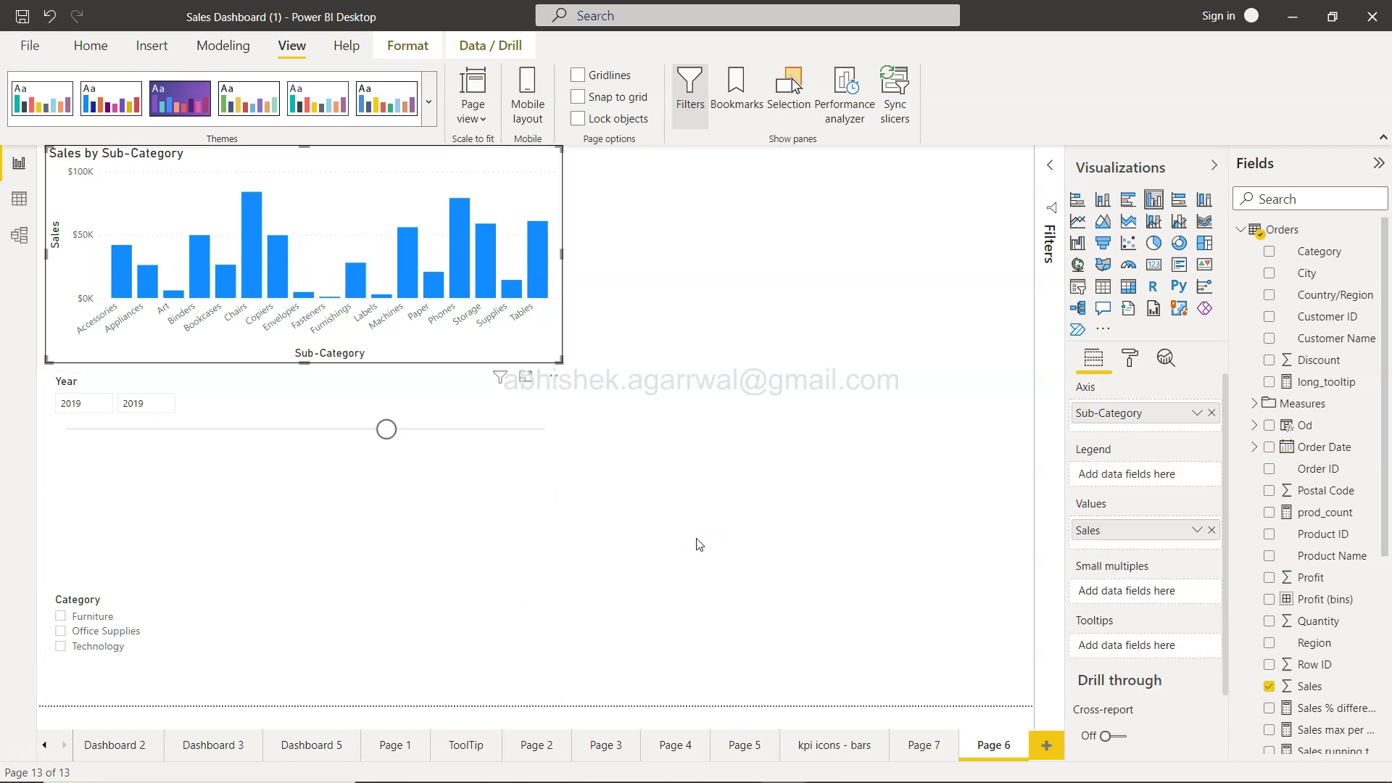
pyautogui.press('Tab')
pyautogui.hotkey('shift', 'Tab')
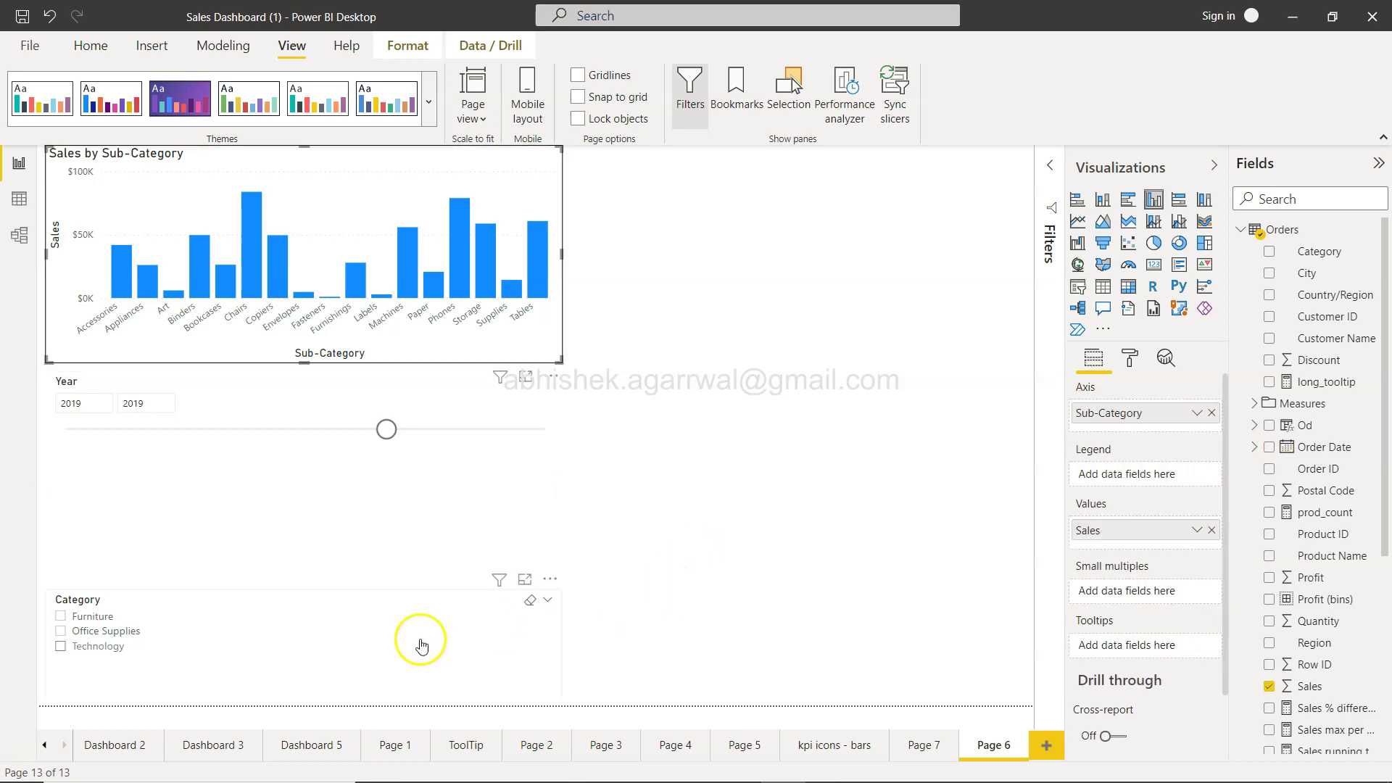
# Filter the chart to Office Supplies, move the Category slicer to the upper right, and narrow the Year slicer
pyautogui.click(306, 628)
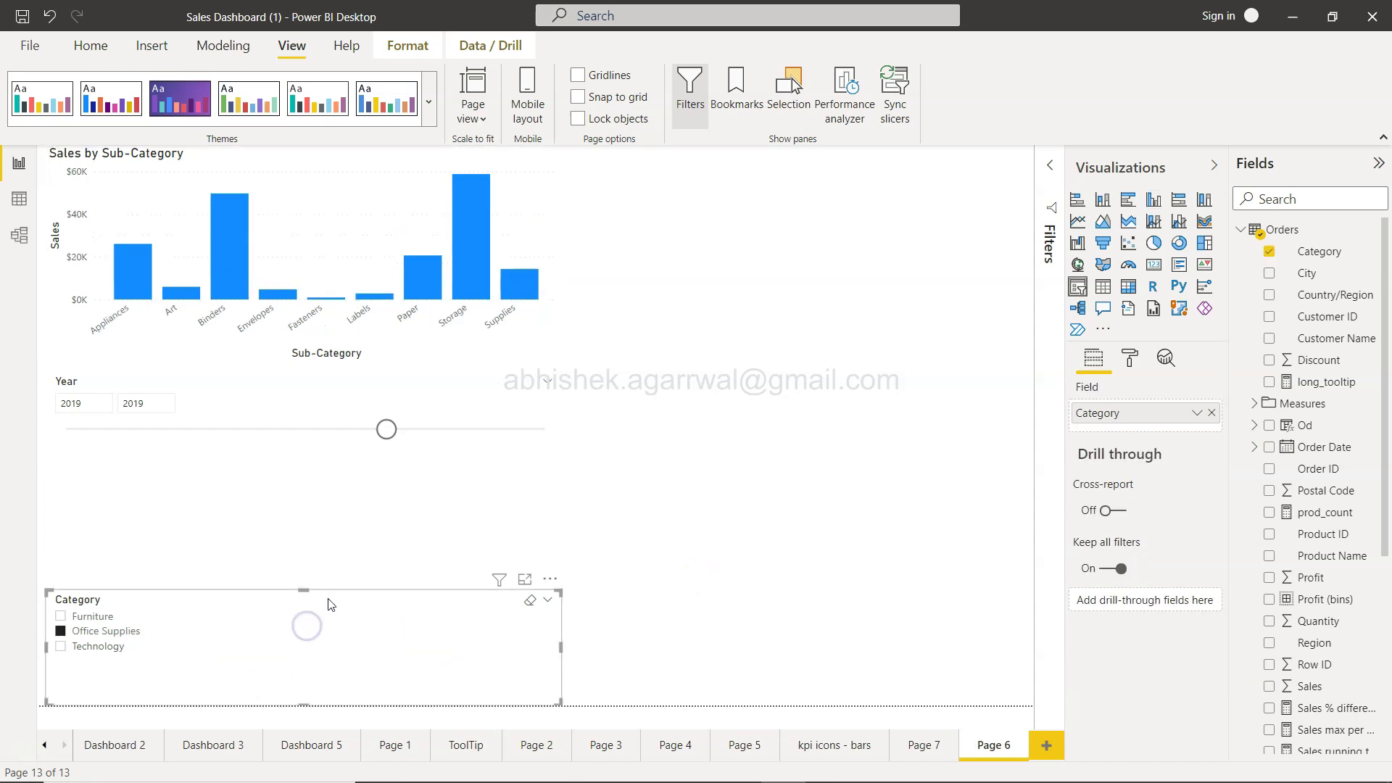
pyautogui.moveTo(341, 604); pyautogui.dragTo(824, 274)
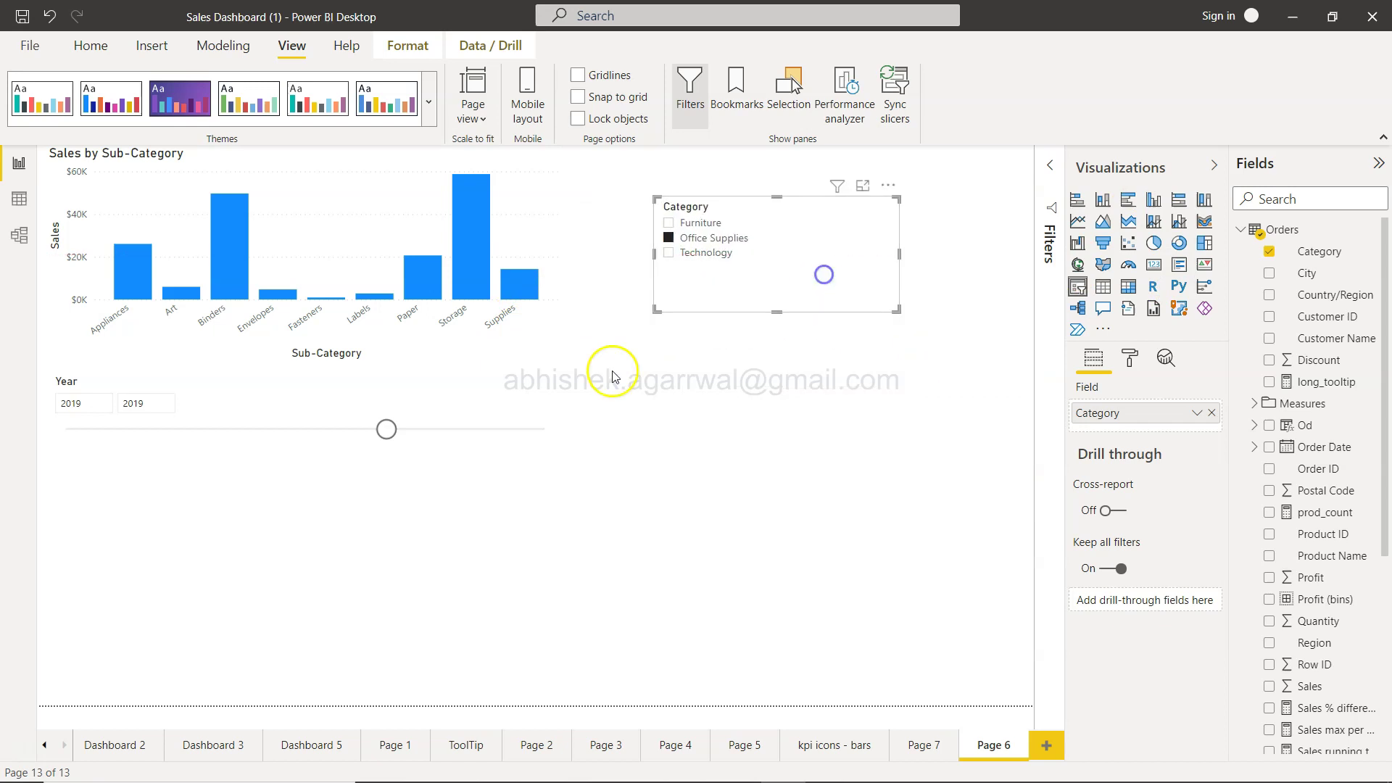
pyautogui.click(466, 399)
pyautogui.moveTo(556, 480); pyautogui.dragTo(280, 466)
pyautogui.click(163, 594)
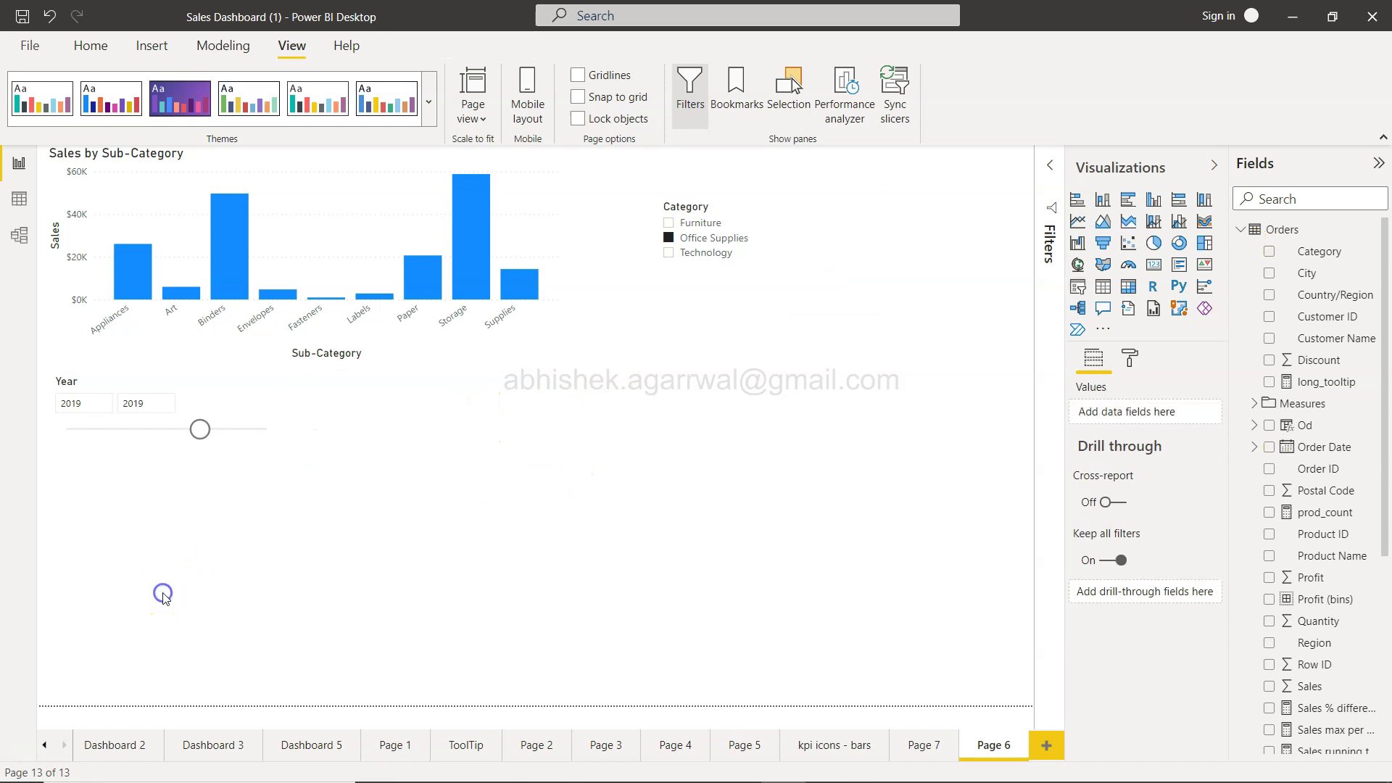
# Shorten the Year slicer and place it below the Category slicer on the right
pyautogui.click(165, 558)
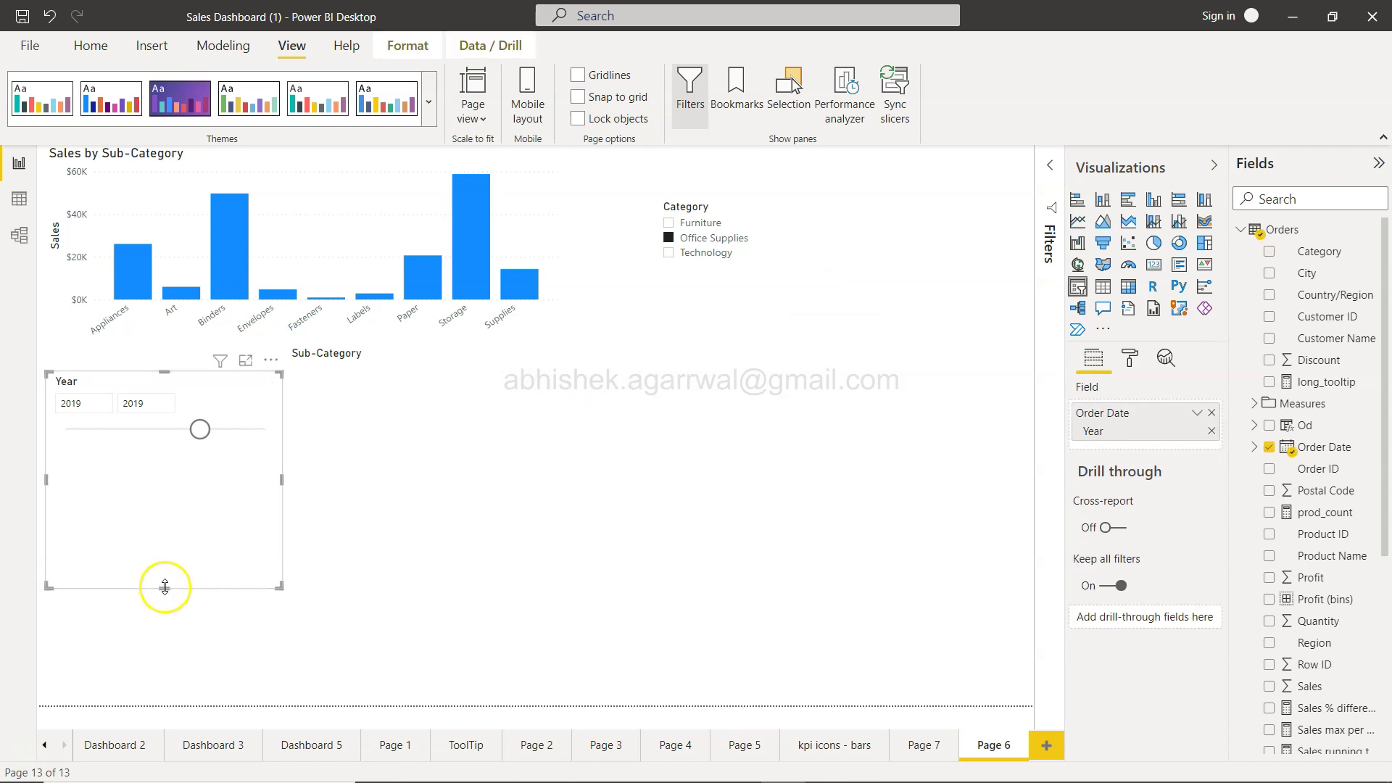
pyautogui.moveTo(164, 587); pyautogui.dragTo(196, 480)
pyautogui.moveTo(209, 394); pyautogui.dragTo(786, 308)
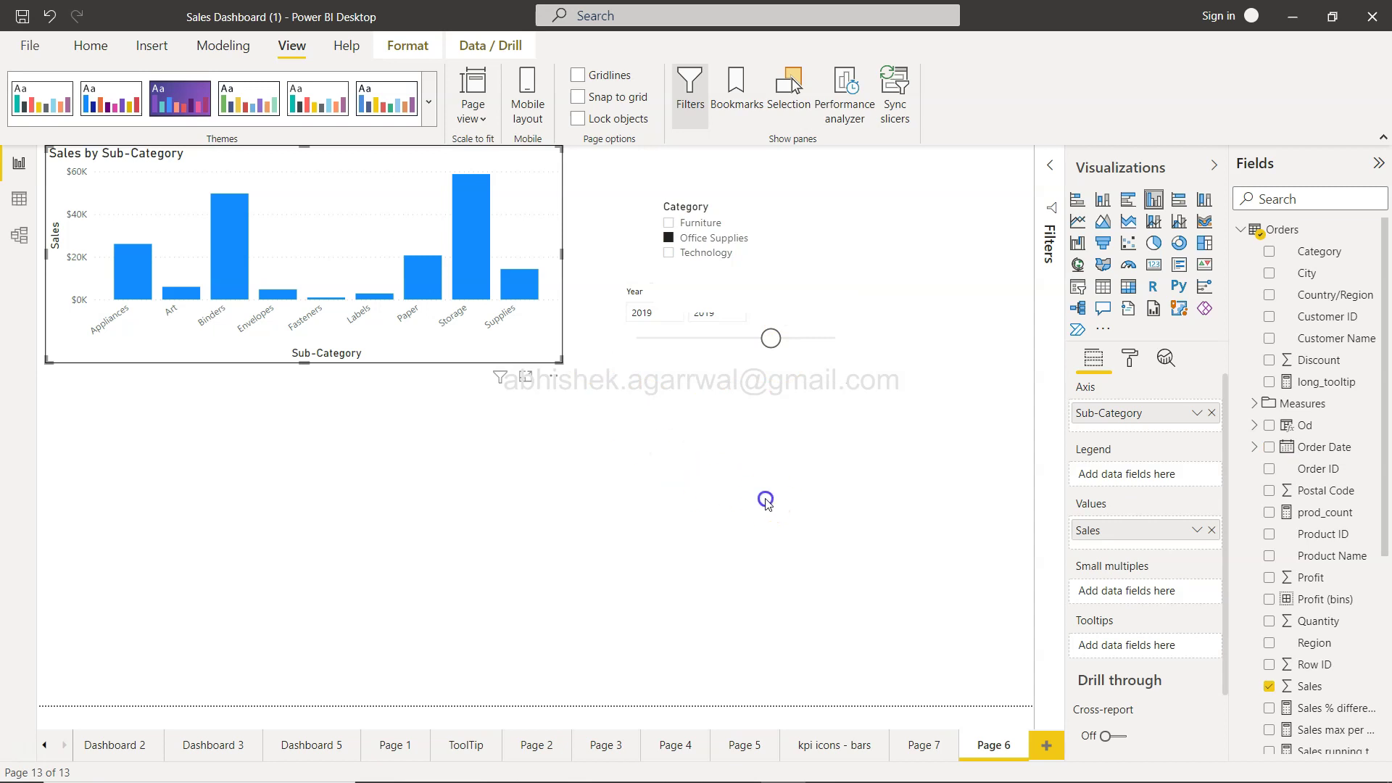
pyautogui.click(762, 499)
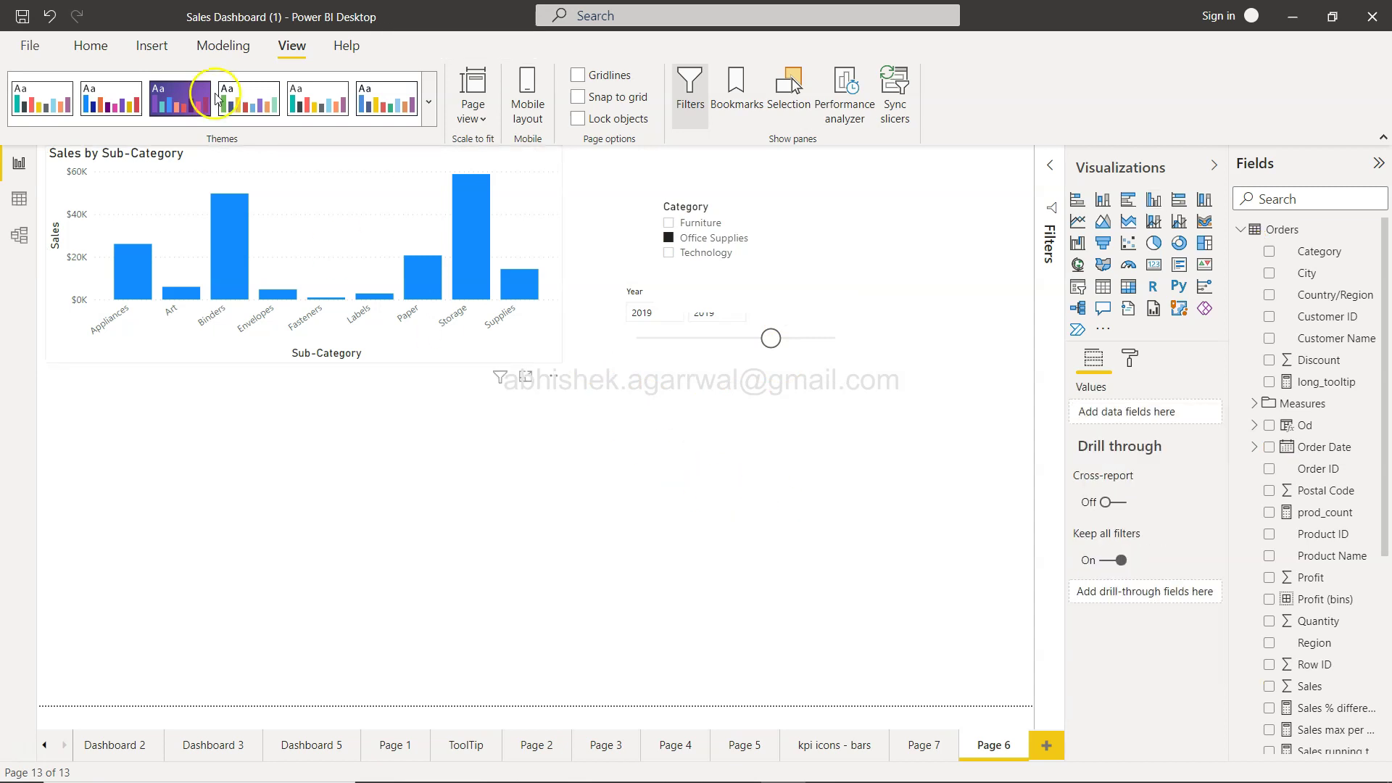
# Show the Selection pane's tab order and identify stops 1–3 as the Category slicer, Year slicer and chart
pyautogui.click(296, 49)
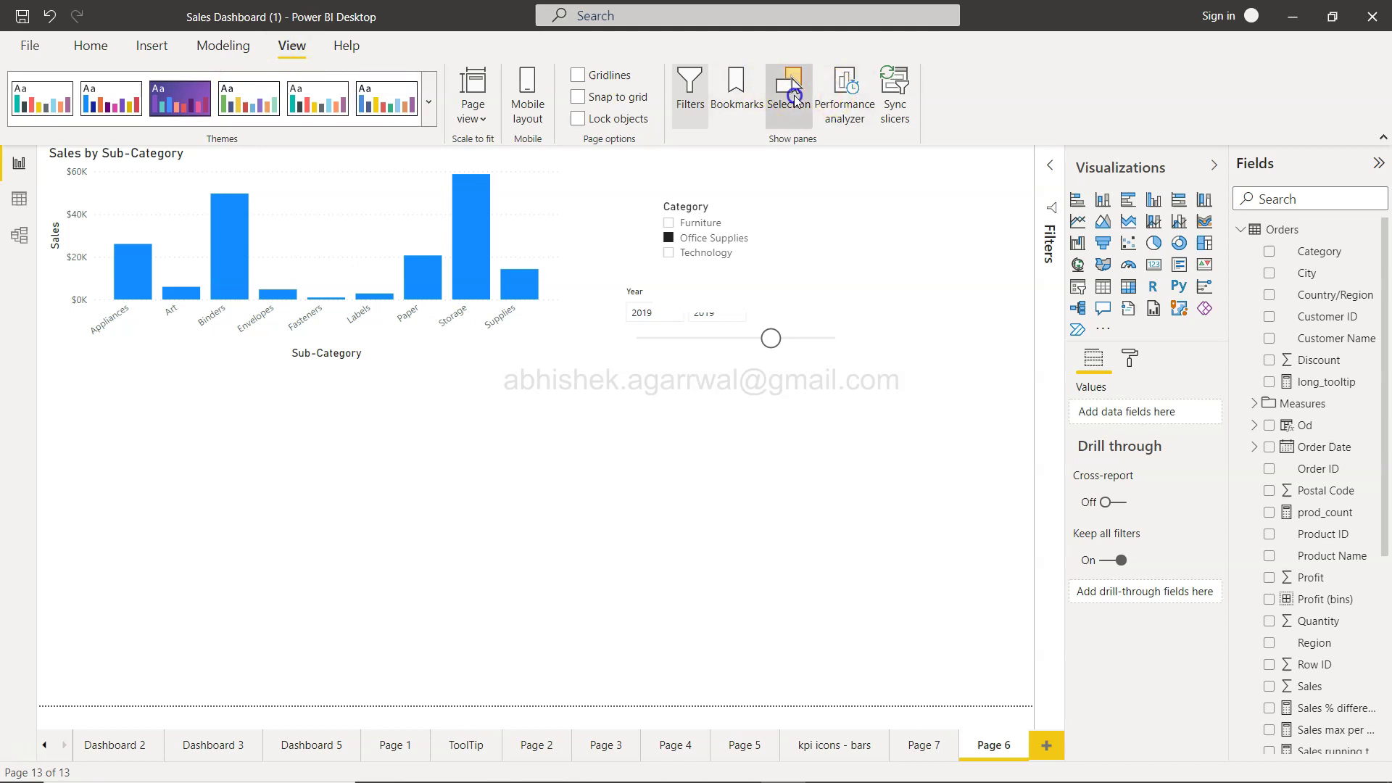
pyautogui.click(792, 85)
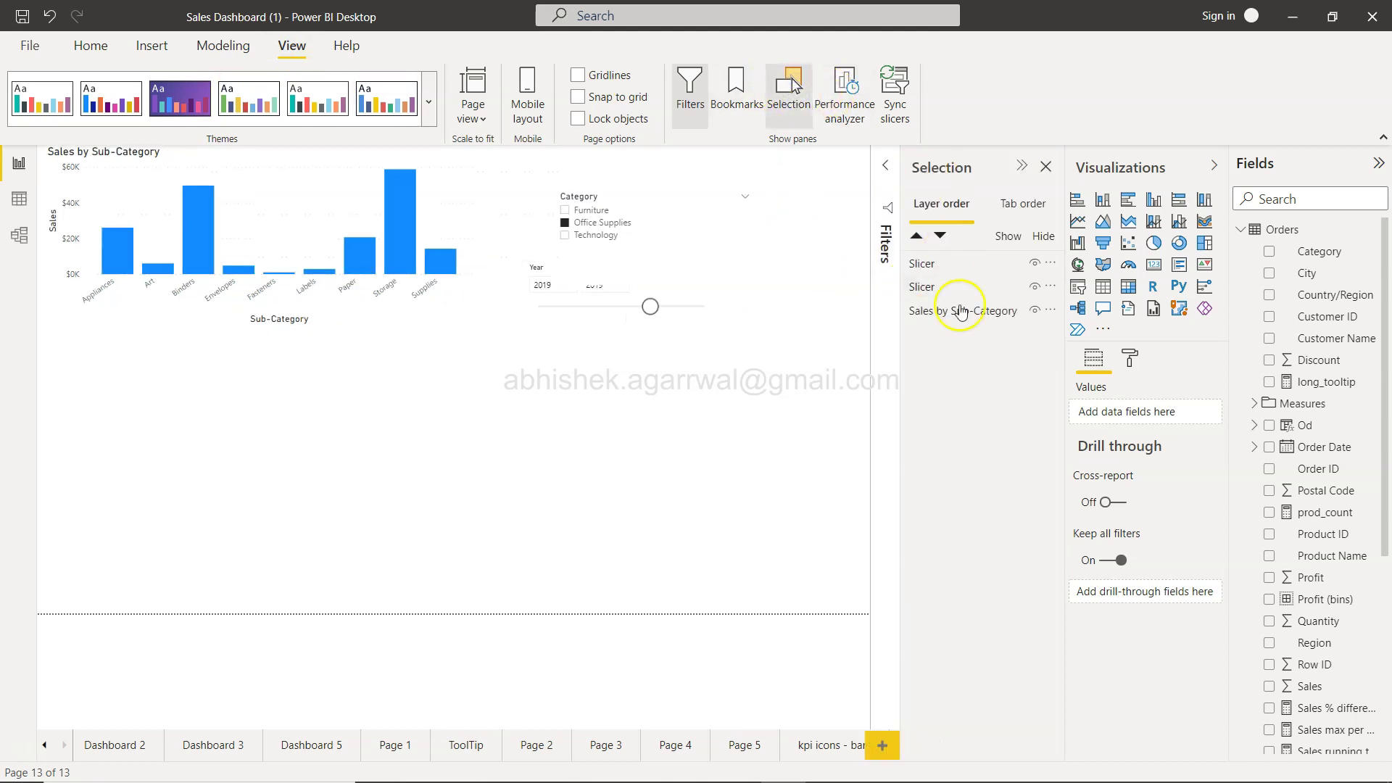
pyautogui.click(1035, 200)
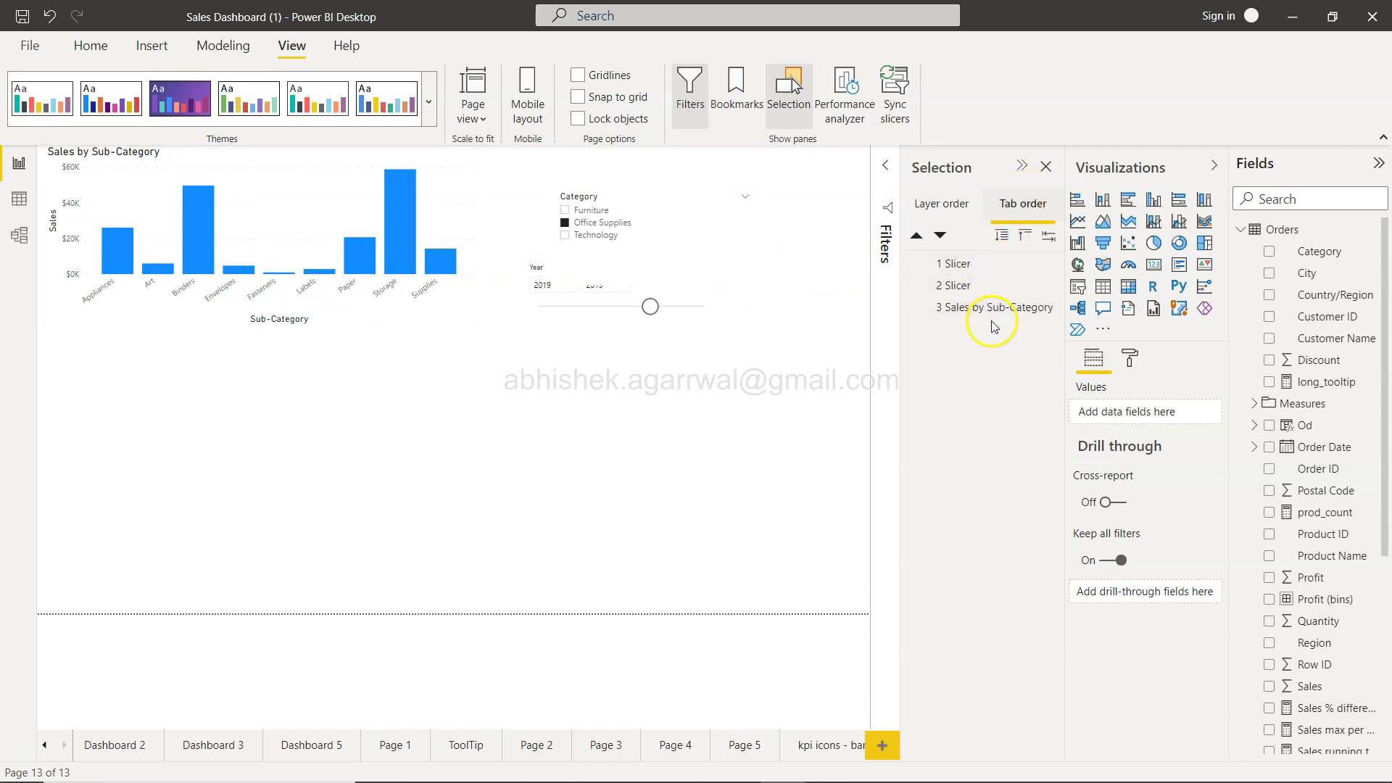
pyautogui.click(972, 264)
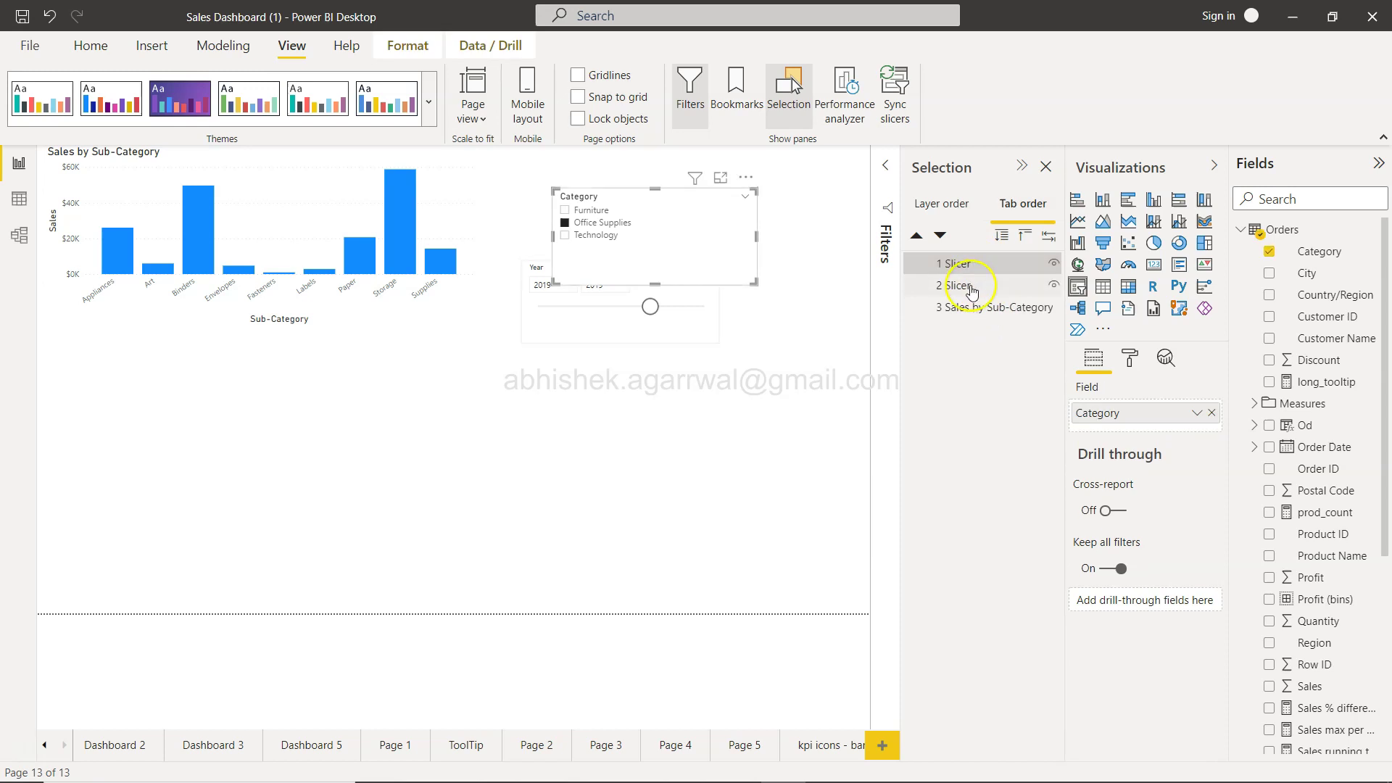
pyautogui.click(971, 286)
pyautogui.click(981, 310)
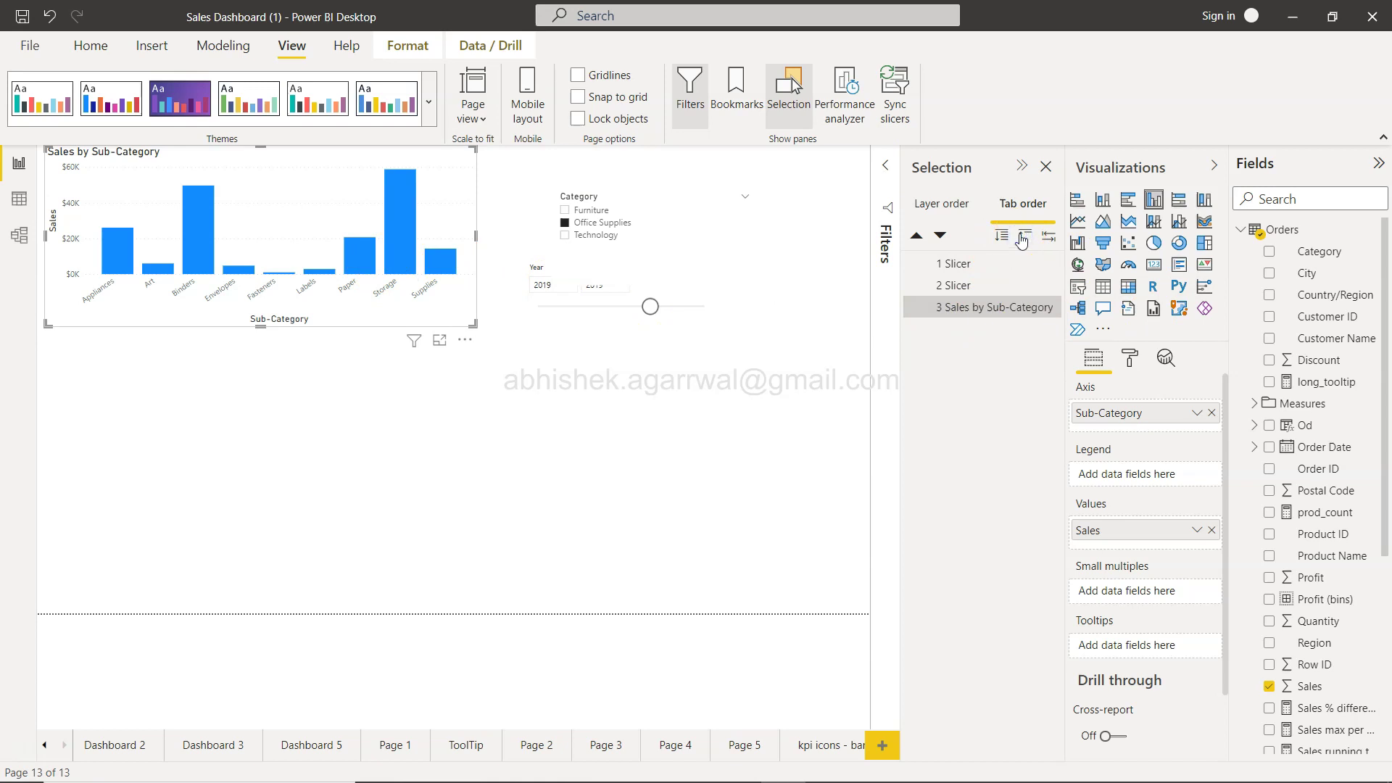
# Move Sales by Sub-Category to the top of the tab order, then test the new order with Tab
pyautogui.click(997, 309)
pyautogui.moveTo(998, 310); pyautogui.dragTo(997, 264)
pyautogui.click(987, 287)
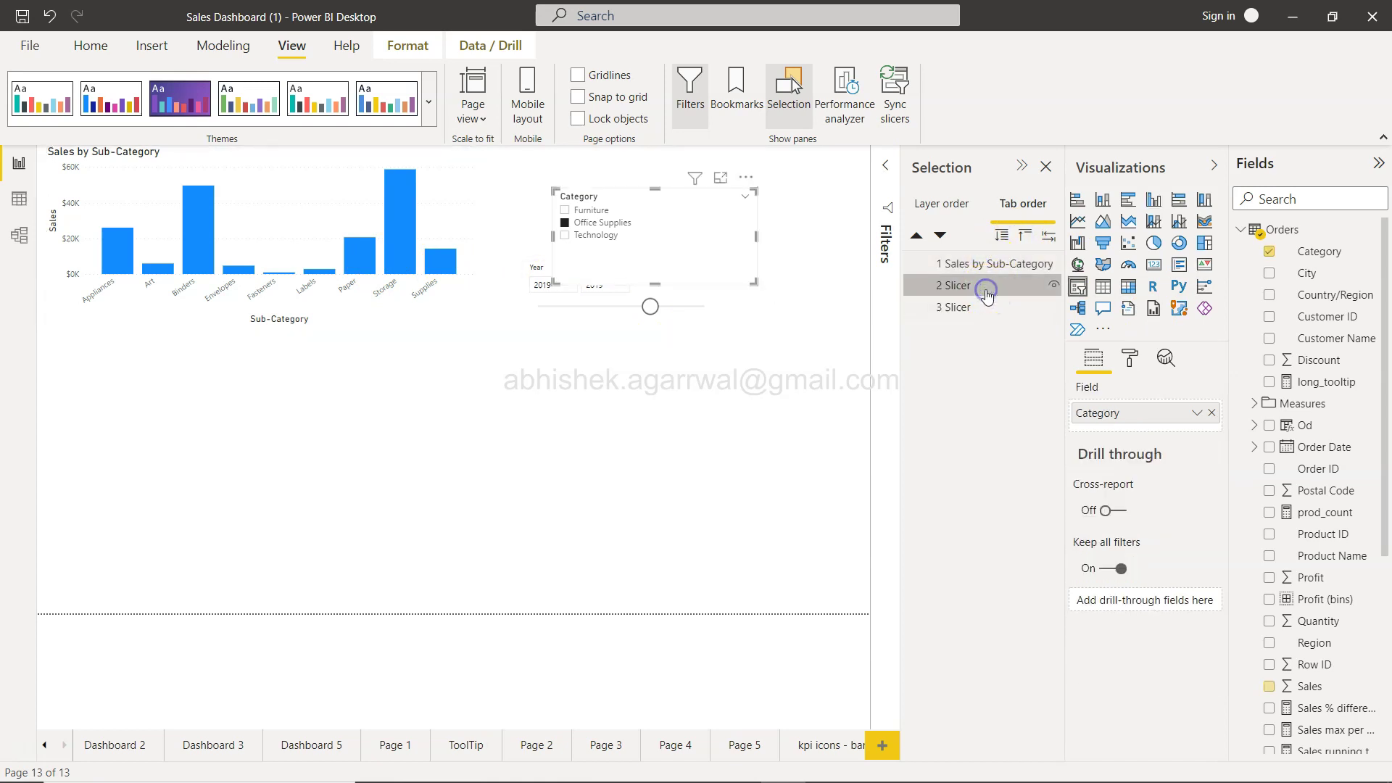
pyautogui.click(987, 311)
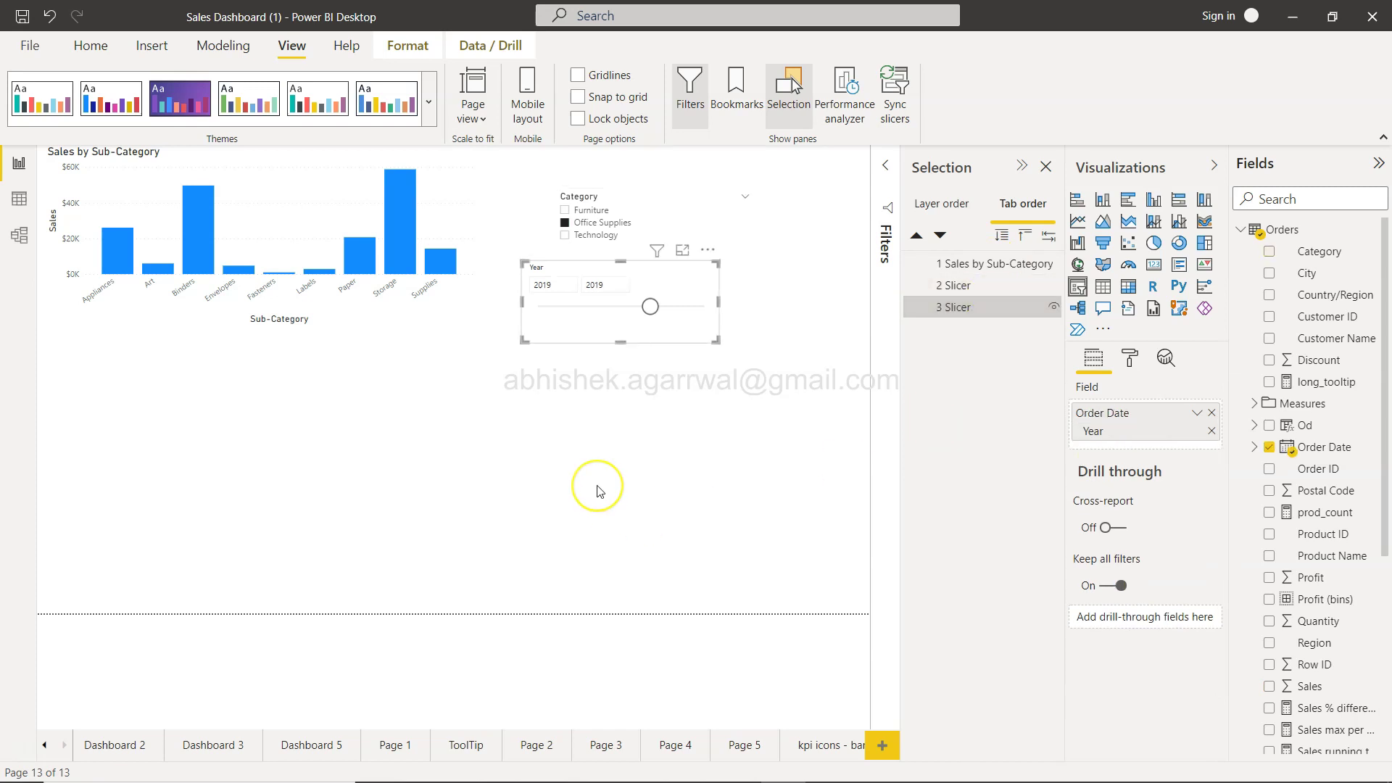
pyautogui.press('Tab')
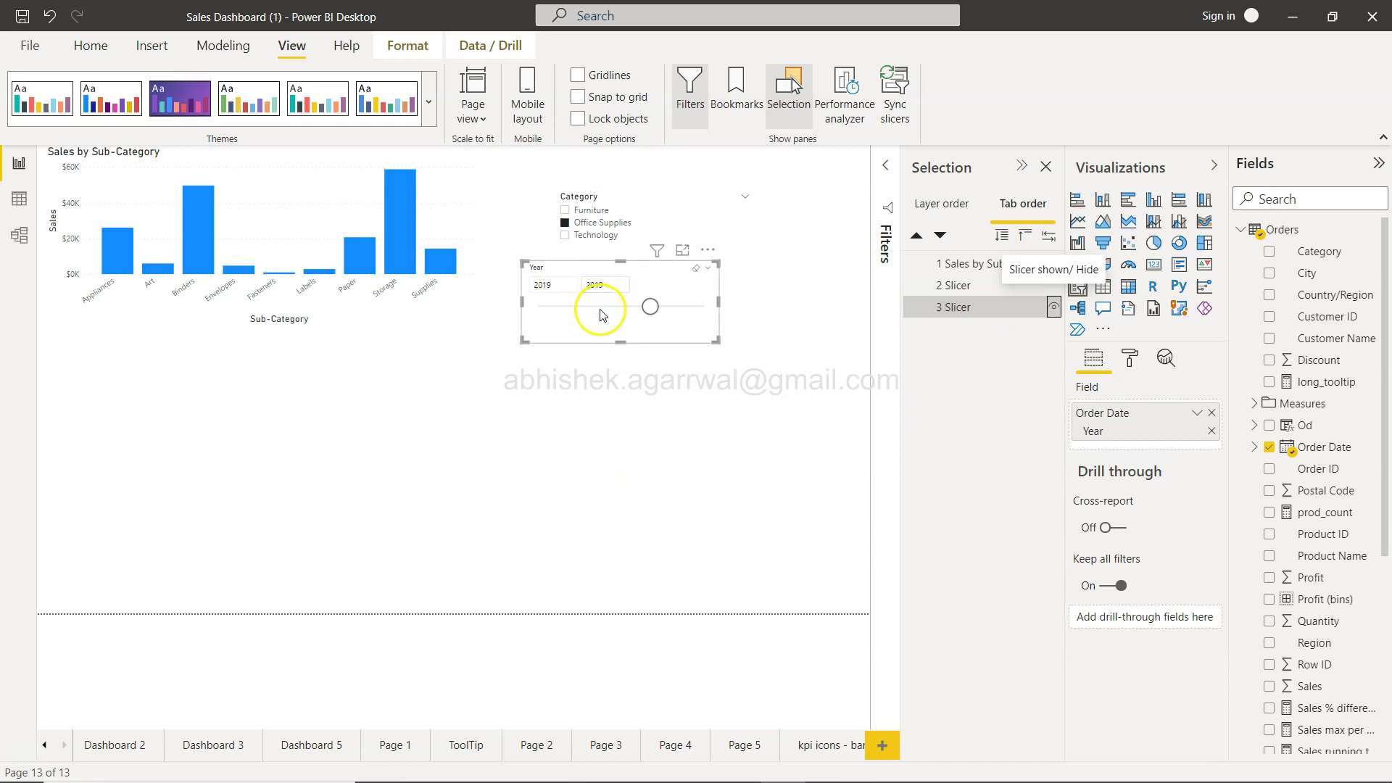
pyautogui.press('Tab')
pyautogui.press('Tab')
pyautogui.press('Tab')
pyautogui.press('Tab')
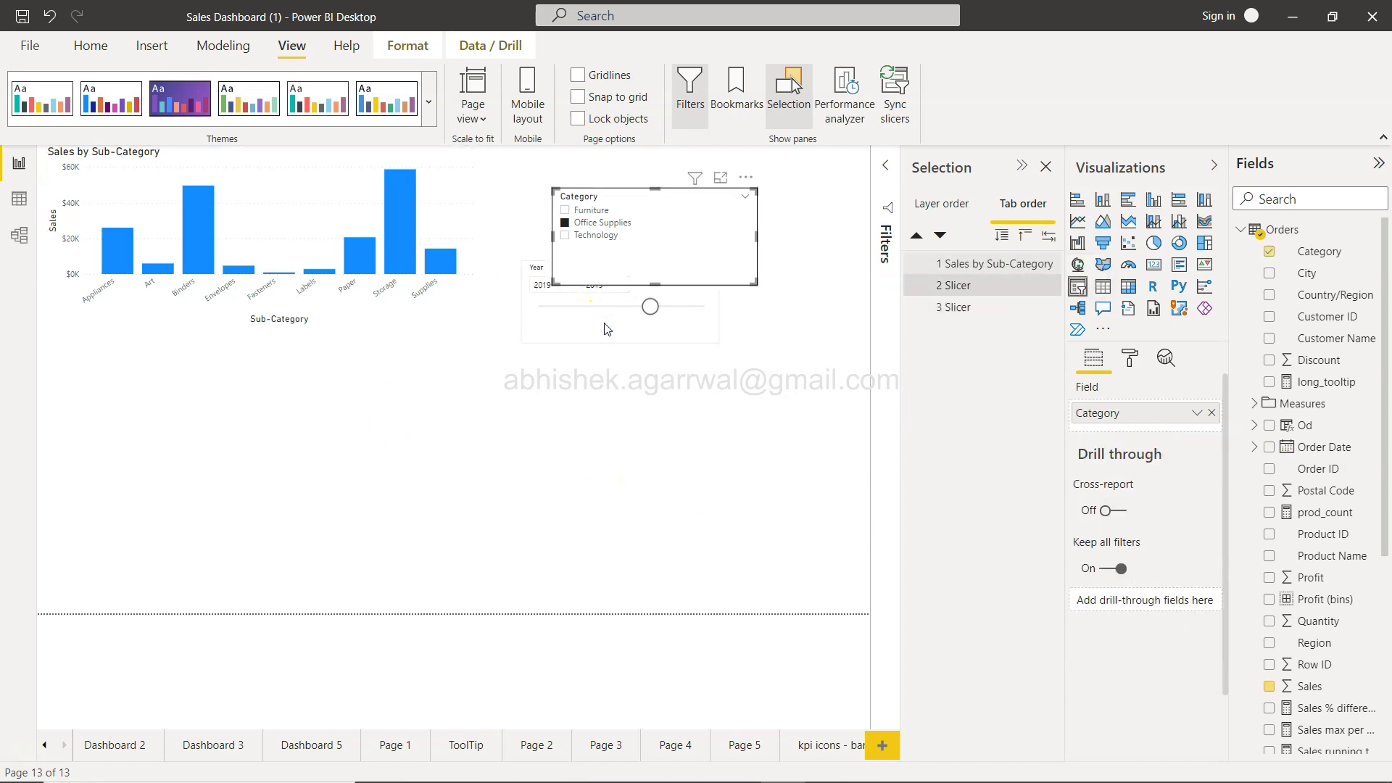
pyautogui.press('Tab')
pyautogui.press('Tab')
pyautogui.press('Tab')
pyautogui.press('Tab')
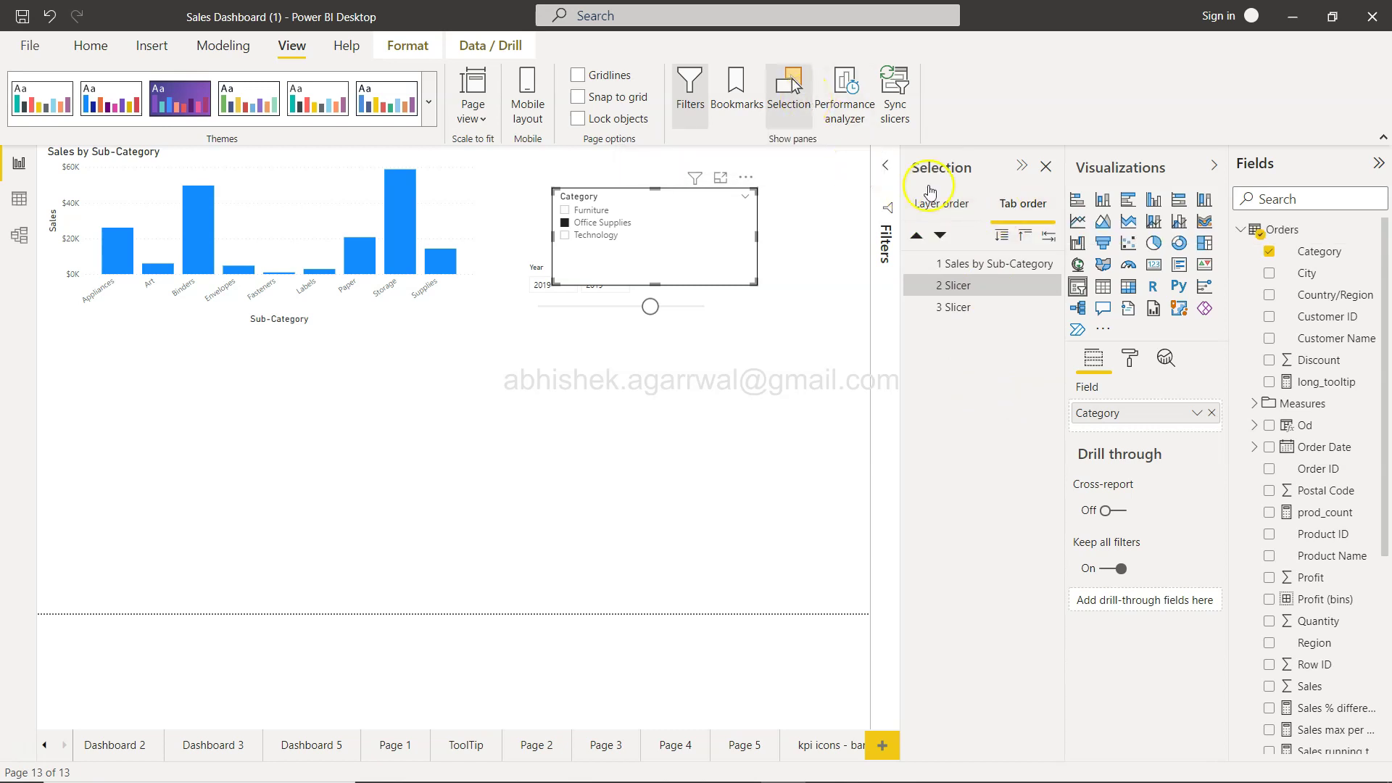
# Close the Selection pane and collapse the Visualizations pane
pyautogui.click(1048, 168)
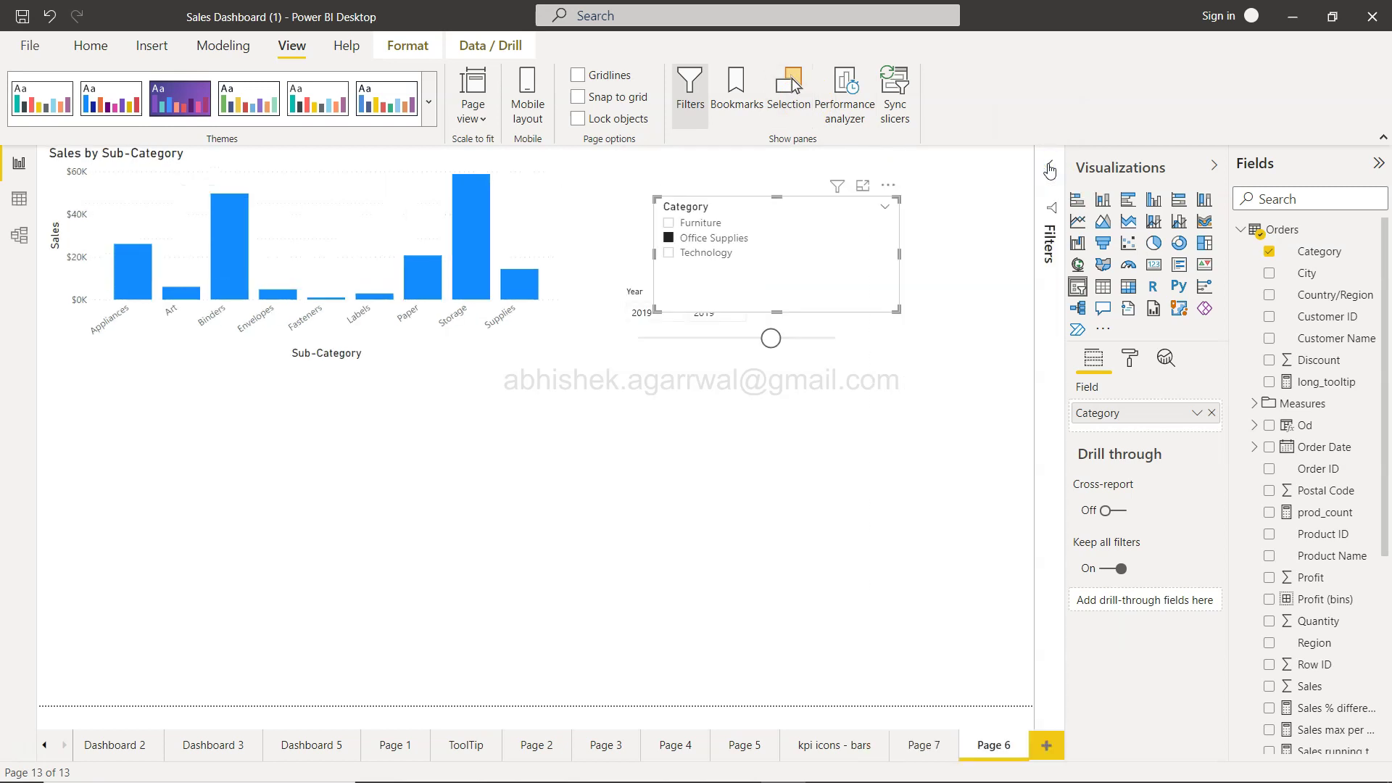
pyautogui.click(1214, 165)
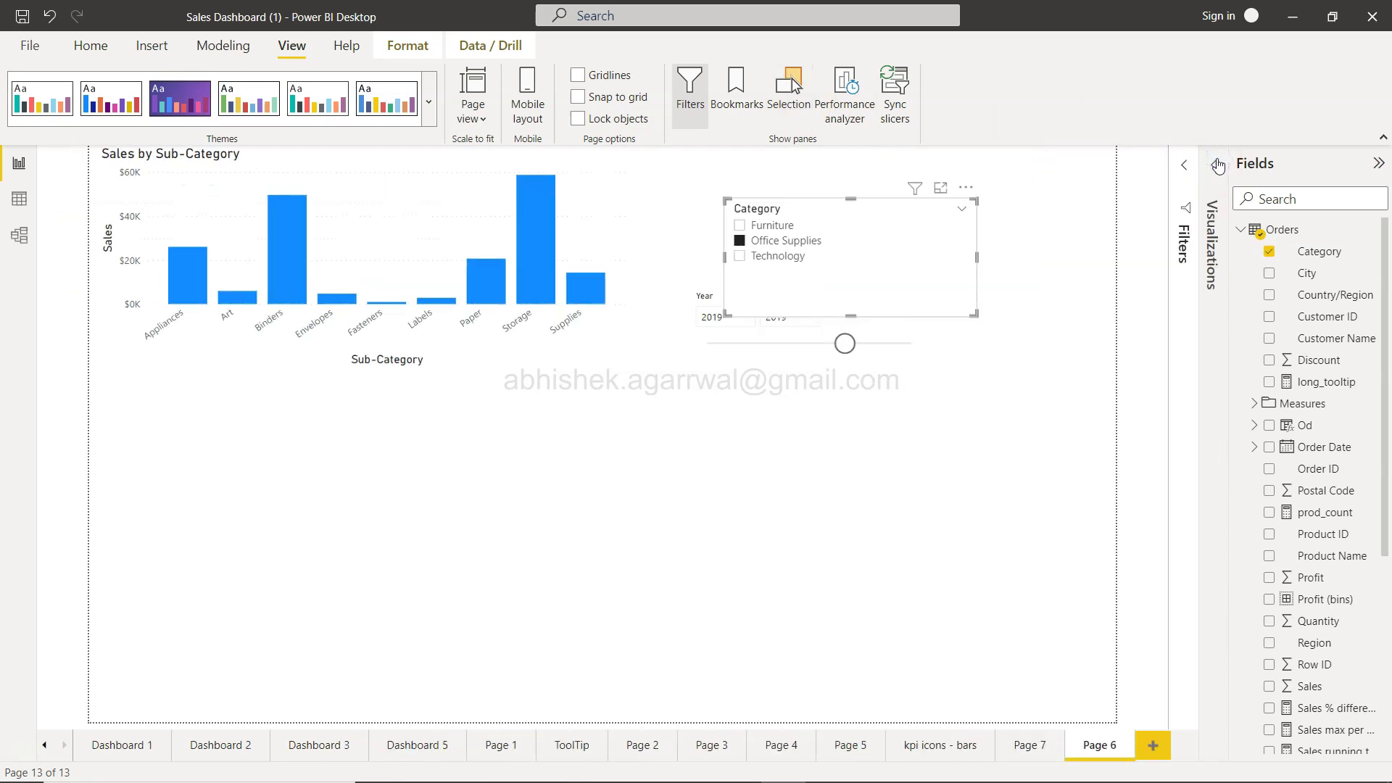